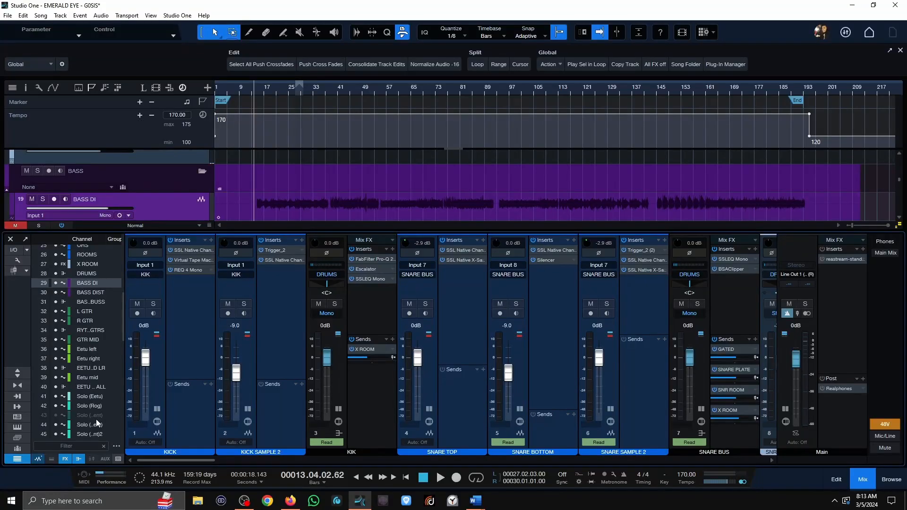
# Look over the song's drum tracks and play the full mix from bar 13.
pyautogui.hotkey('shift', 'z')
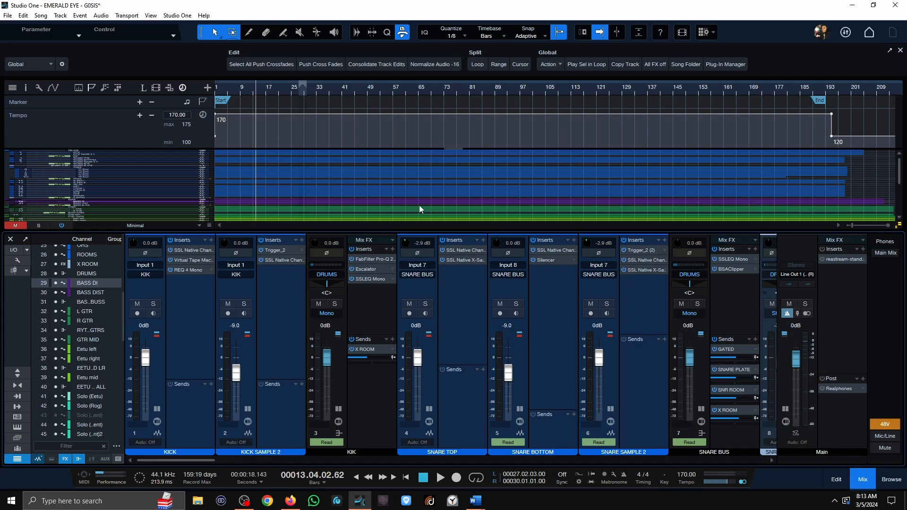
pyautogui.scroll(8, 340, 187)
pyautogui.scroll(-1, 336, 188)
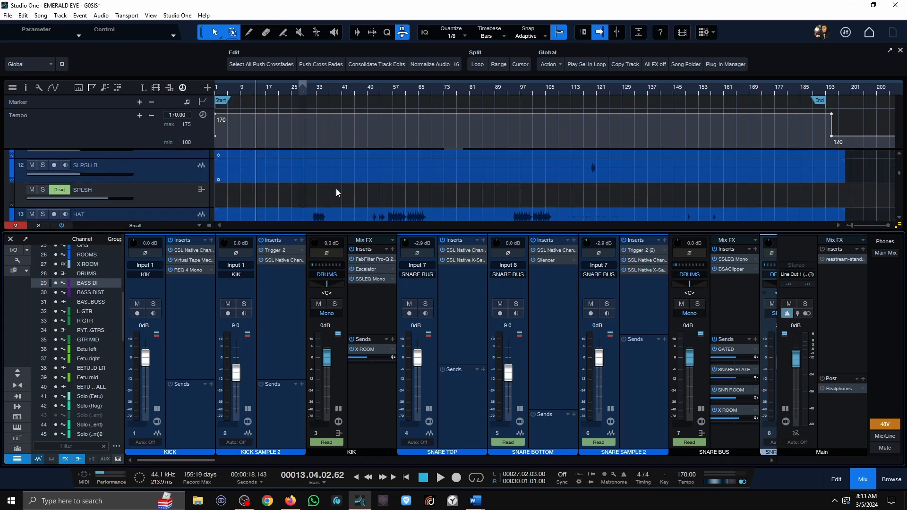
pyautogui.scroll(-5, 336, 189)
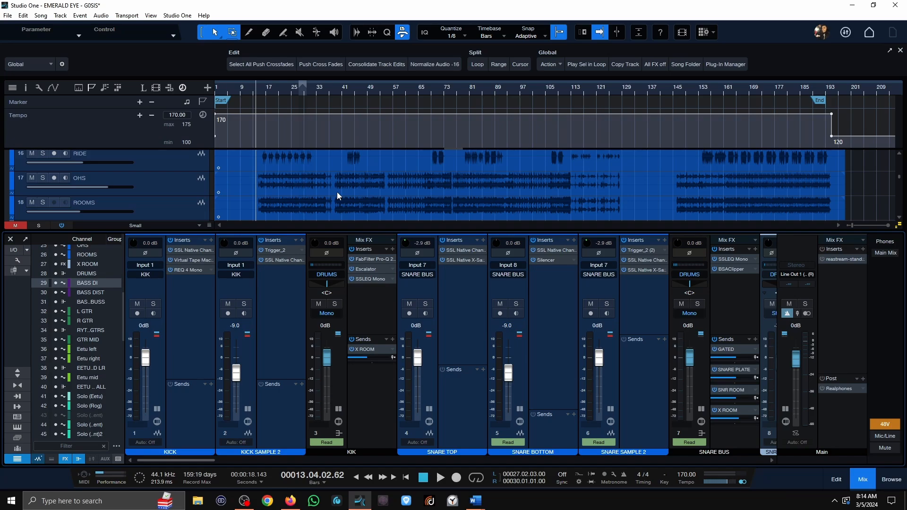
pyautogui.press('space')
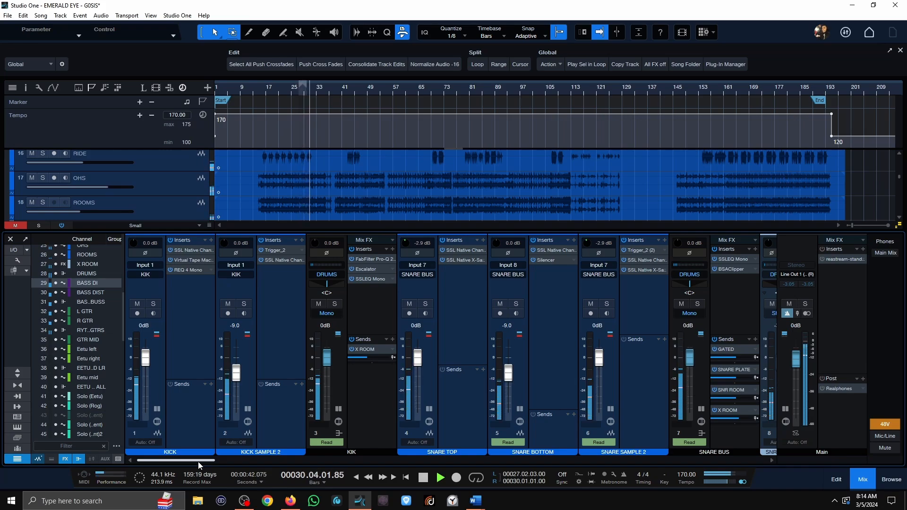
pyautogui.press('space')
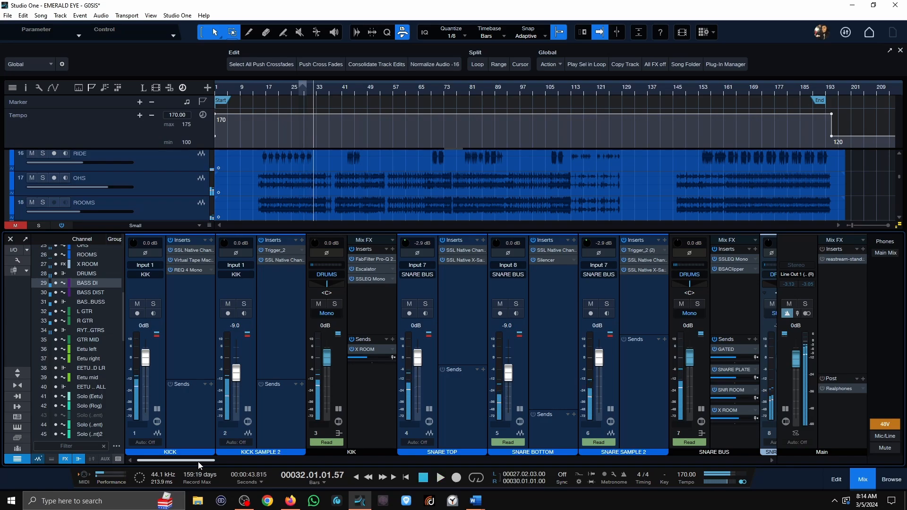
# Open SSL Native Channel Strip 2 on the KICK channel and move its window clear of the kick channels.
pyautogui.click(189, 249)
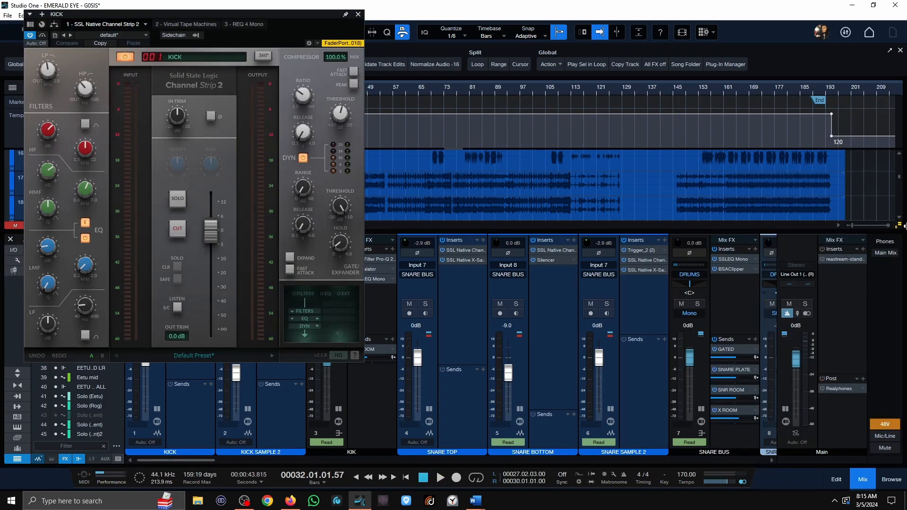
pyautogui.moveTo(292, 17); pyautogui.dragTo(543, 95)
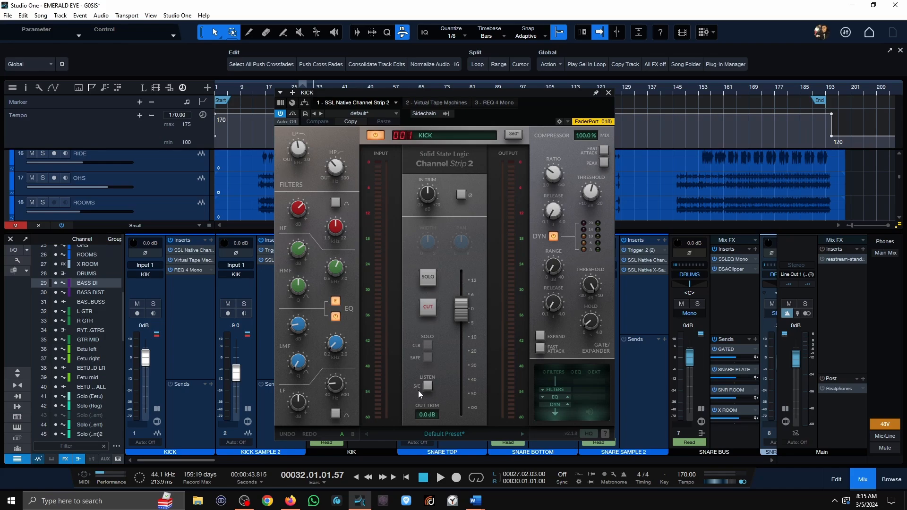
pyautogui.moveTo(526, 113); pyautogui.dragTo(629, 112)
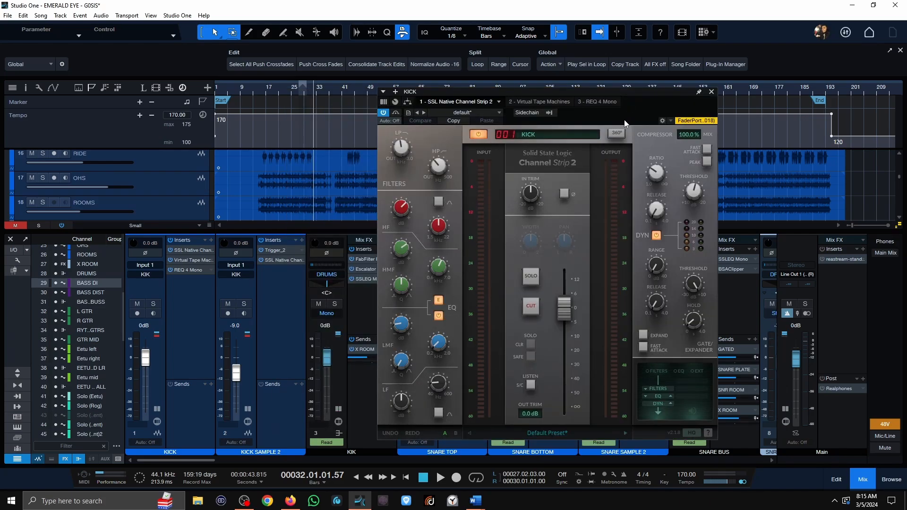
pyautogui.moveTo(631, 104); pyautogui.dragTo(757, 101)
# Solo the KICK channel and play it from bar 16 with the channel strip EQ engaged.
pyautogui.press('s')
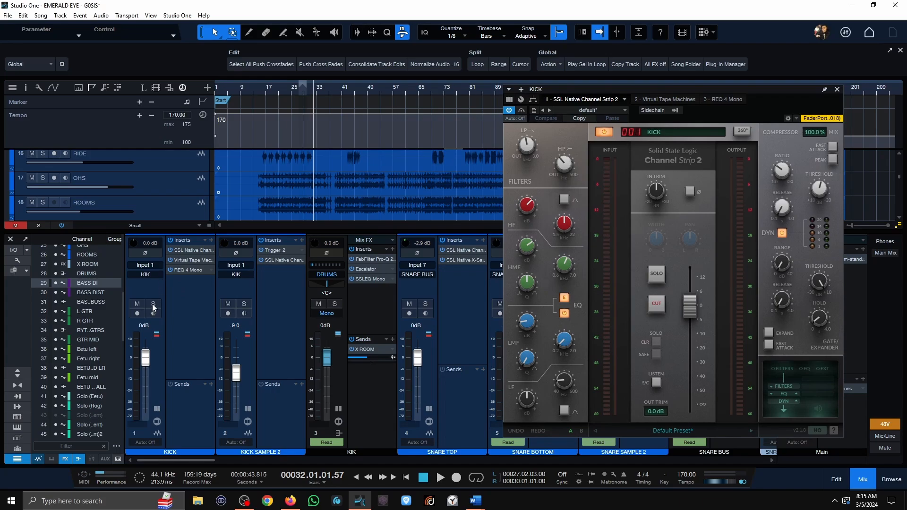
pyautogui.doubleClick(180, 252)
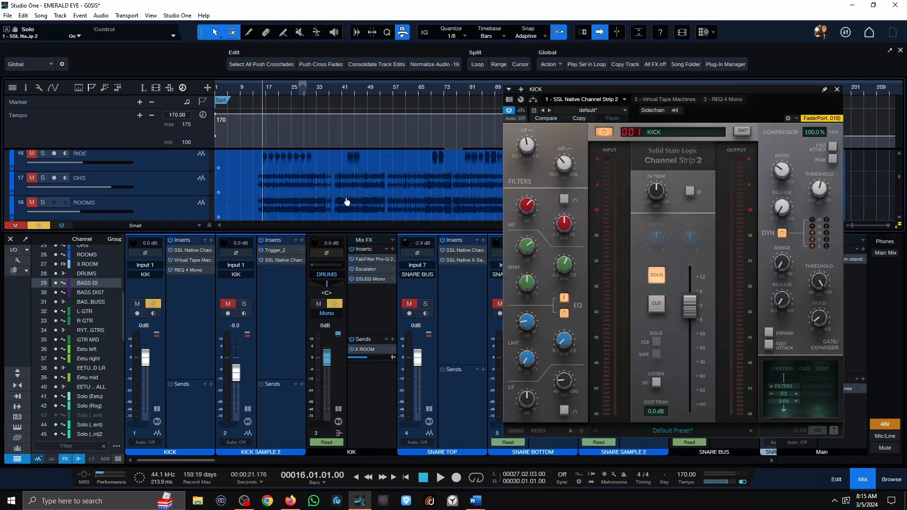
pyautogui.press('space')
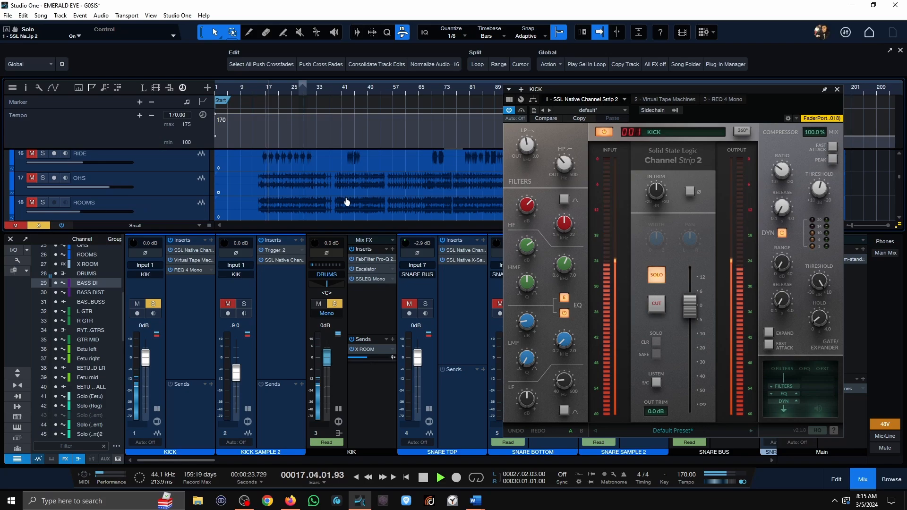
pyautogui.press('space')
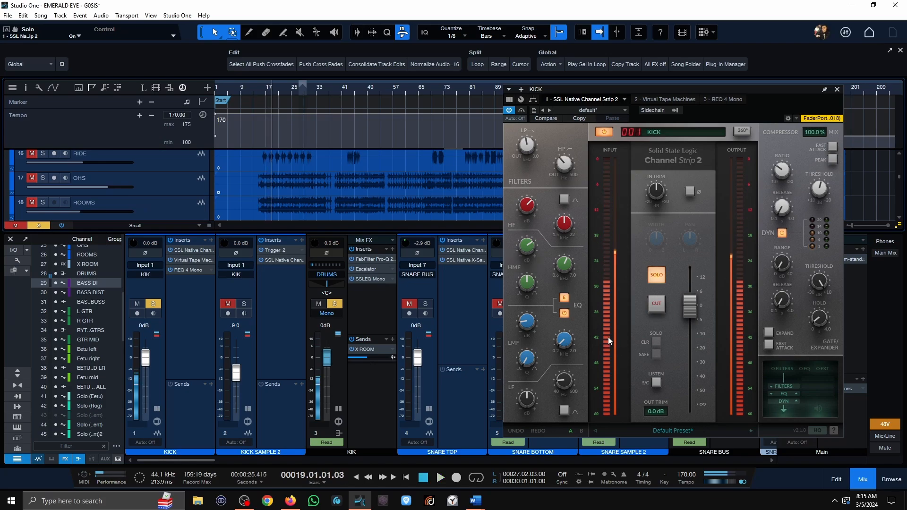
# Bypass the kick channel strip's EQ, play from bar 15 to compare the sound, and re-engage the EQ.
pyautogui.click(563, 314)
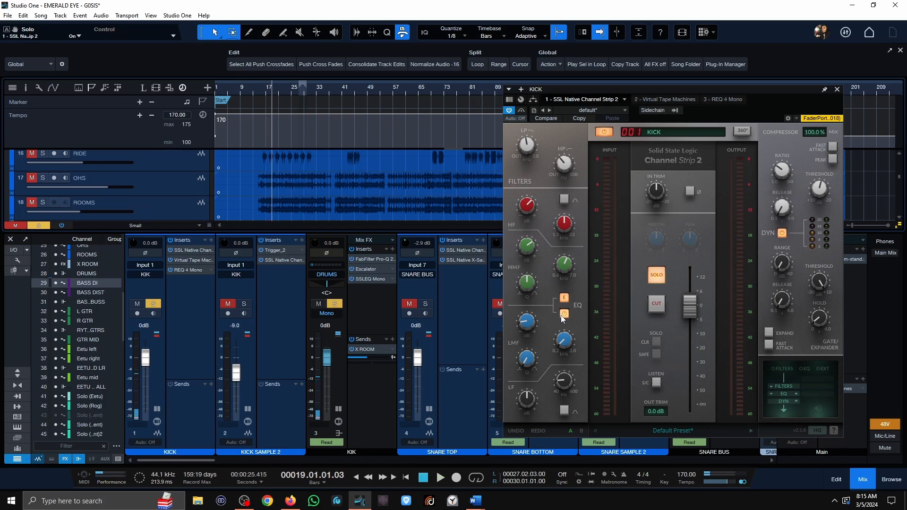
pyautogui.click(260, 94)
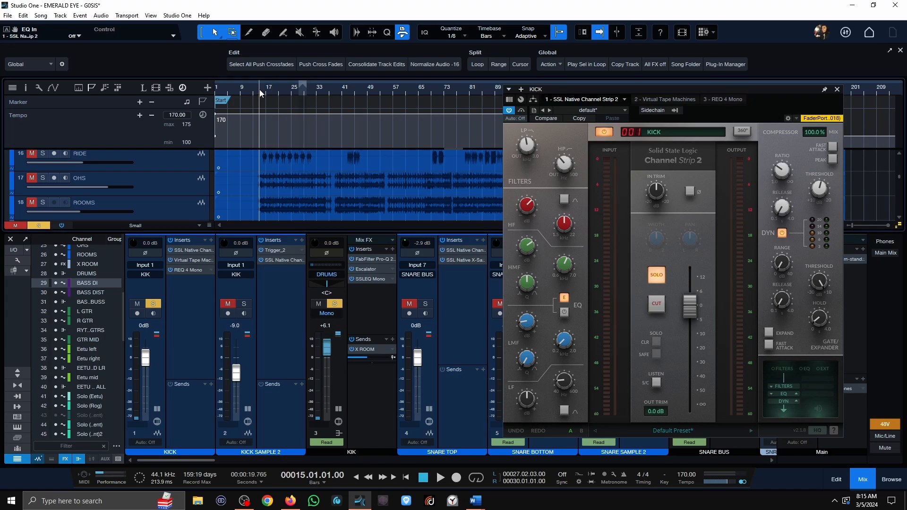
pyautogui.press('space')
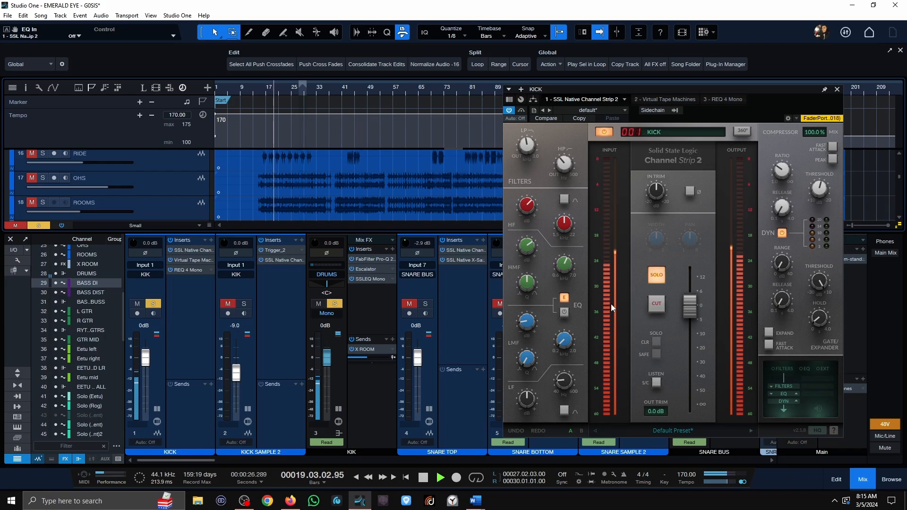
pyautogui.press('space')
pyautogui.click(565, 313)
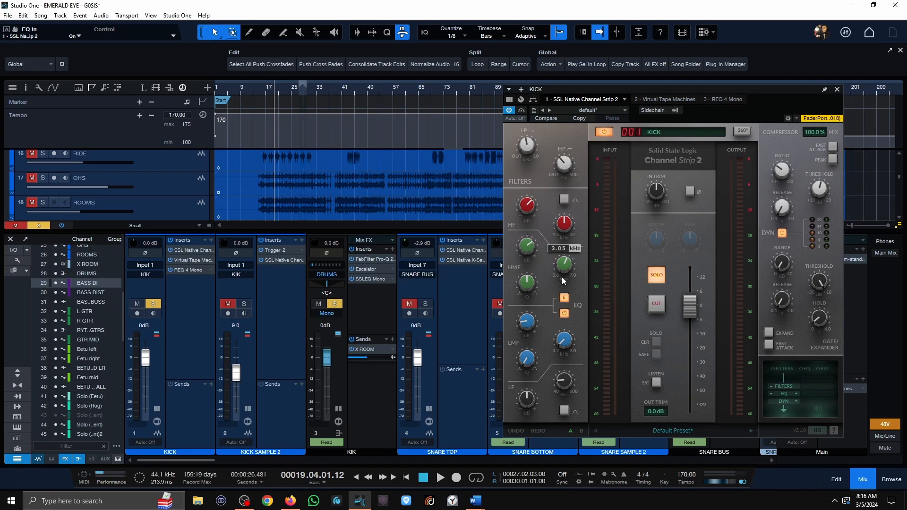
# Examine the kick channel strip's low-pass and high-pass filter settings and its EQ gain, frequency and Q values.
pyautogui.moveTo(566, 164)
pyautogui.moveTo(540, 138)
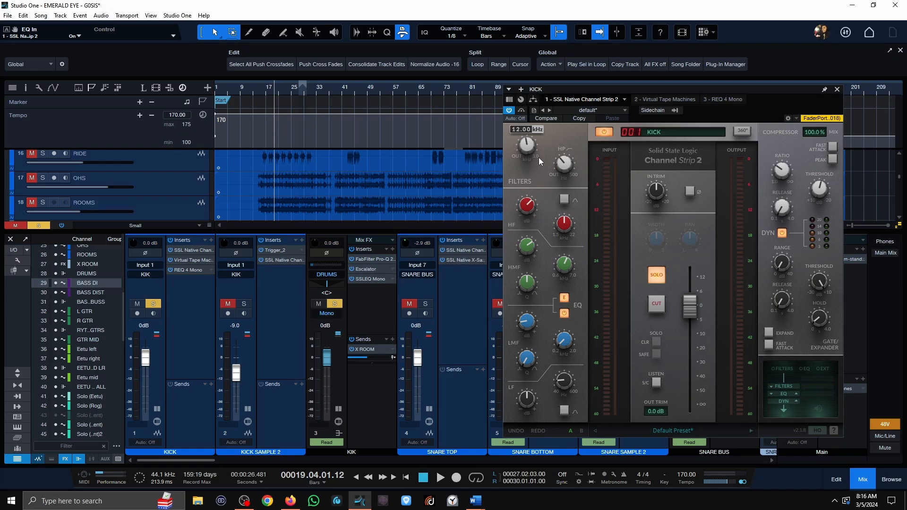
pyautogui.moveTo(528, 257)
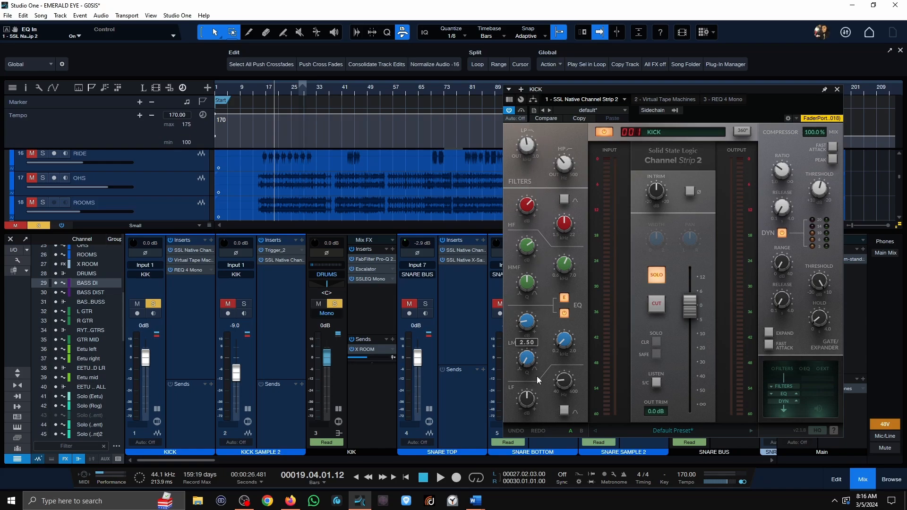
pyautogui.moveTo(535, 295)
pyautogui.moveTo(569, 231)
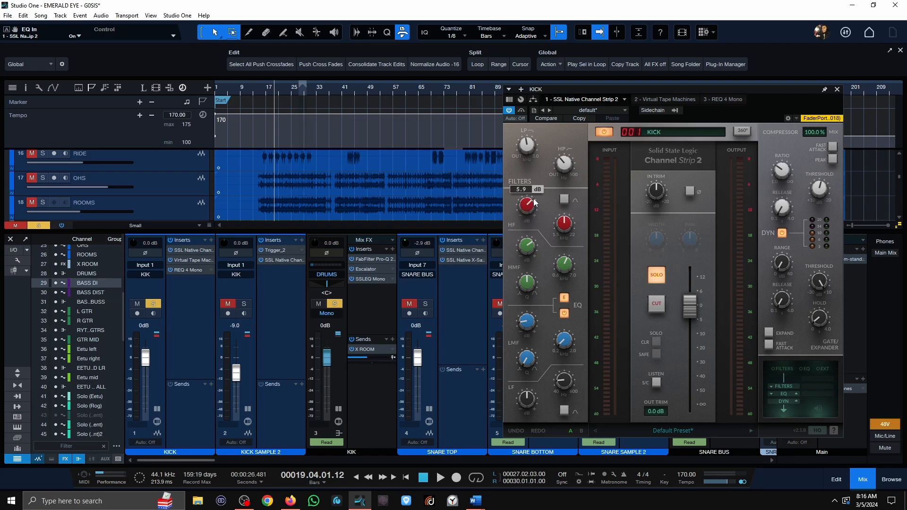
pyautogui.moveTo(563, 265)
pyautogui.moveTo(565, 344)
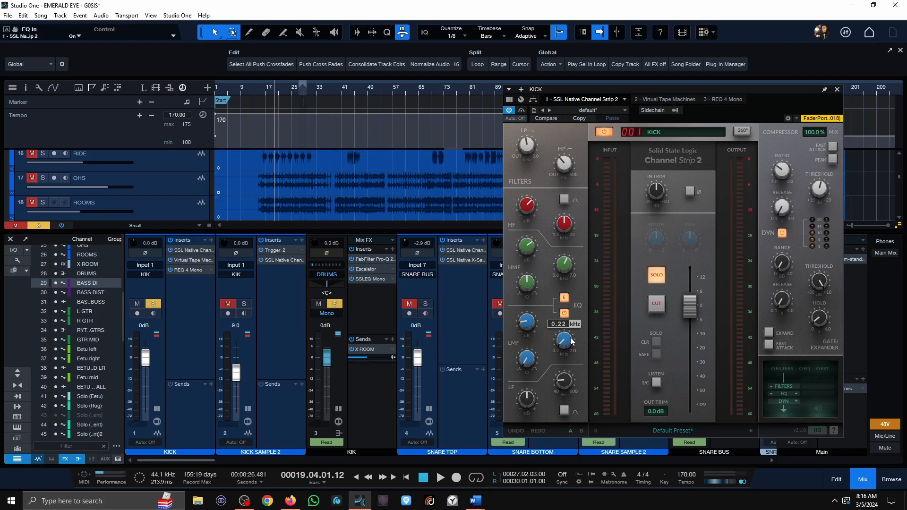
pyautogui.moveTo(526, 327)
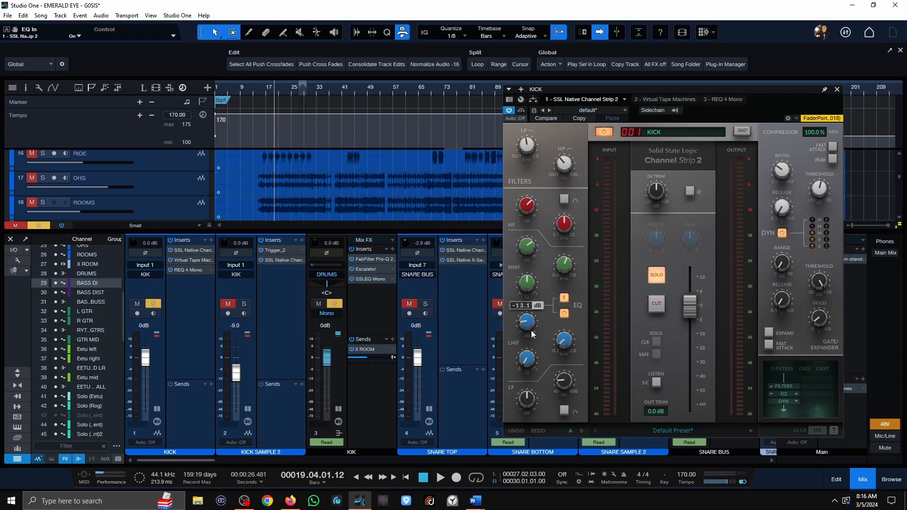
pyautogui.moveTo(530, 386)
# Clear the kick solo, open SSL Native Channel Strip 2 on SNARE TOP and solo that channel.
pyautogui.click(334, 304)
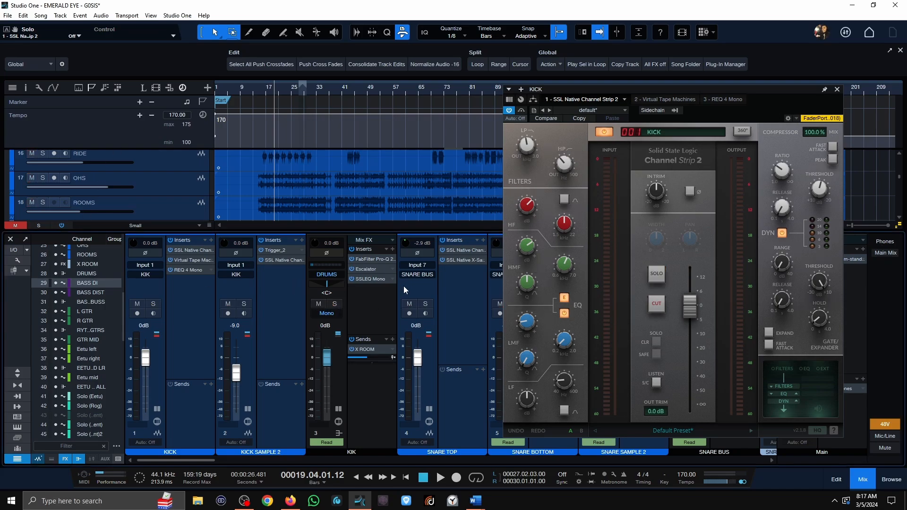
pyautogui.click(469, 250)
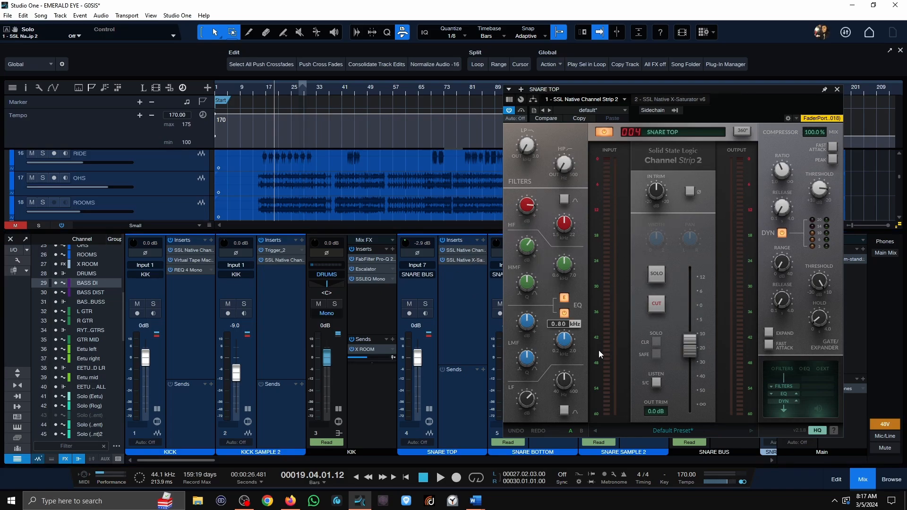
pyautogui.click(426, 304)
# Play the soloed SNARE TOP with its EQ engaged and bring the snare tracks into view in the arrangement.
pyautogui.scroll(-3, 349, 184)
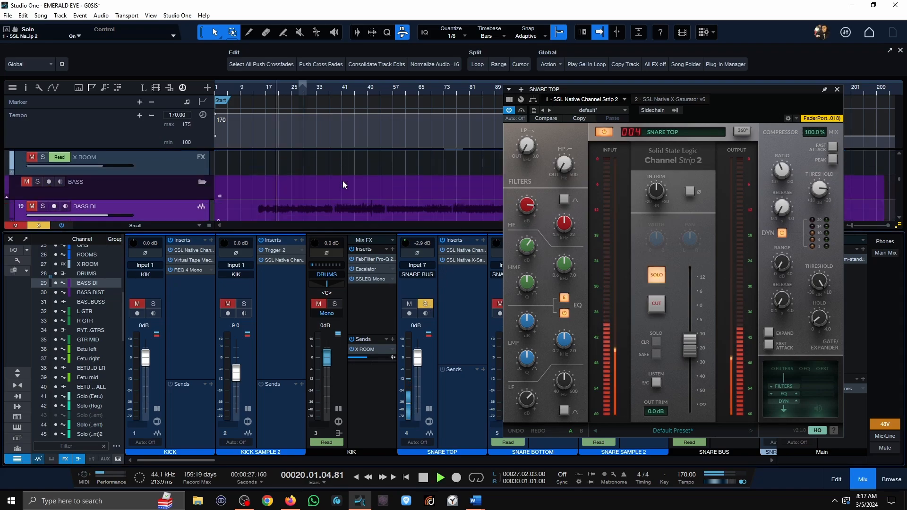
pyautogui.scroll(4, 342, 181)
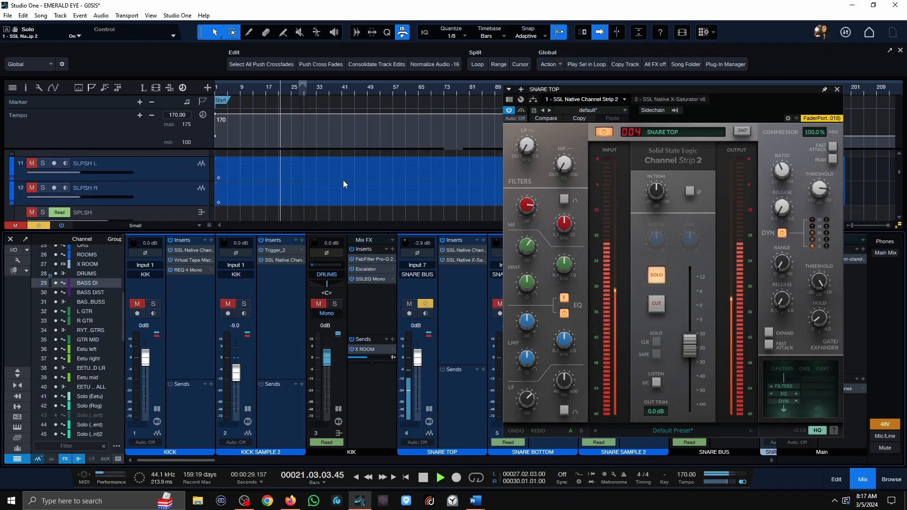
pyautogui.scroll(6, 344, 184)
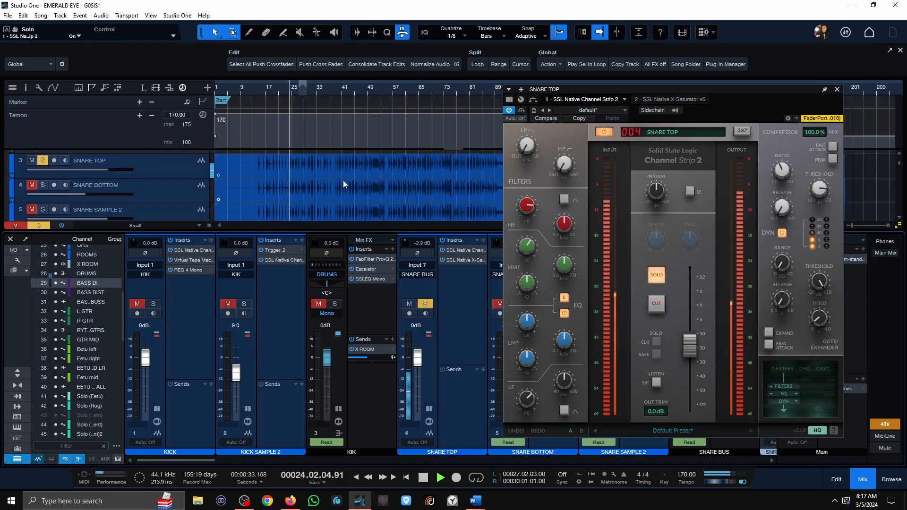
pyautogui.press('space')
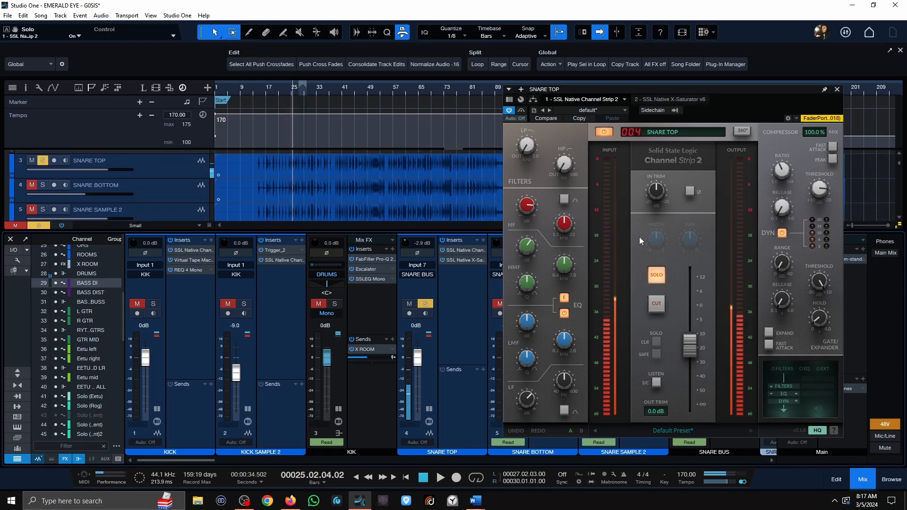
# Compare the soloed SNARE TOP with the channel strip EQ bypassed and re-engaged, replaying the opening drum section.
pyautogui.click(563, 298)
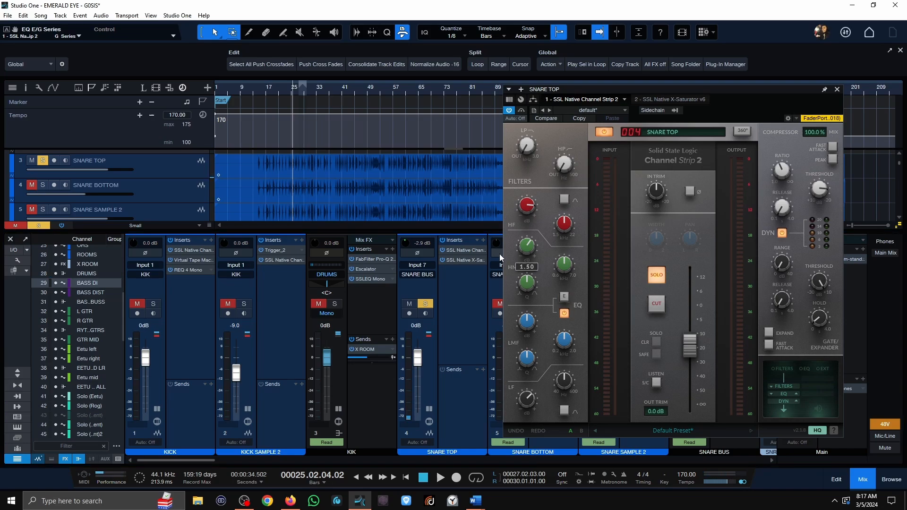
pyautogui.click(270, 90)
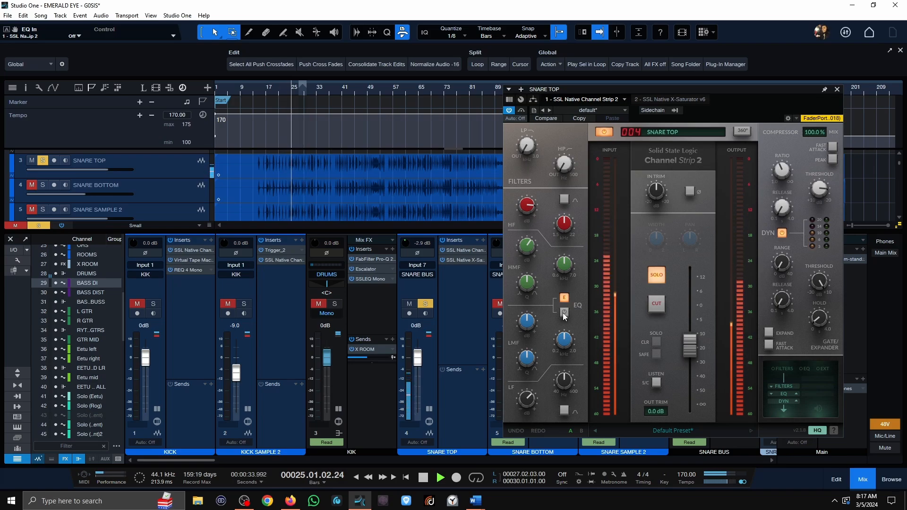
pyautogui.click(565, 313)
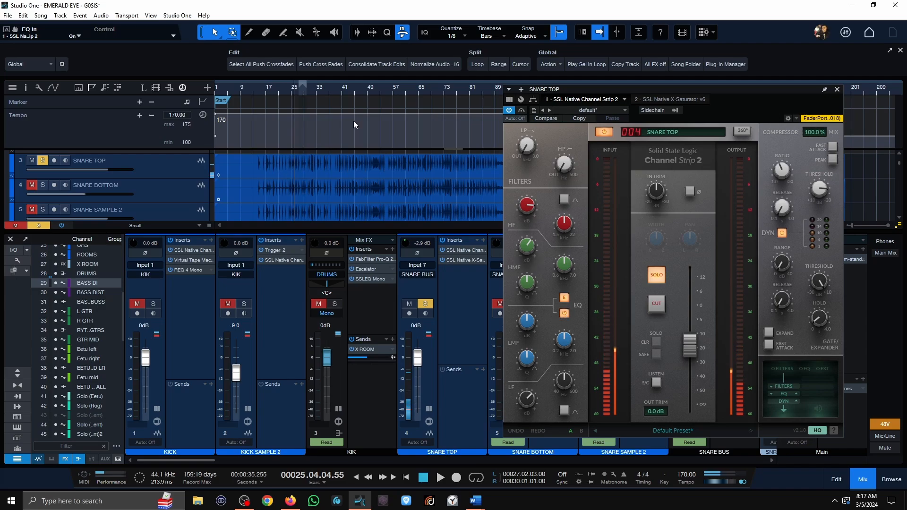
pyautogui.click(262, 88)
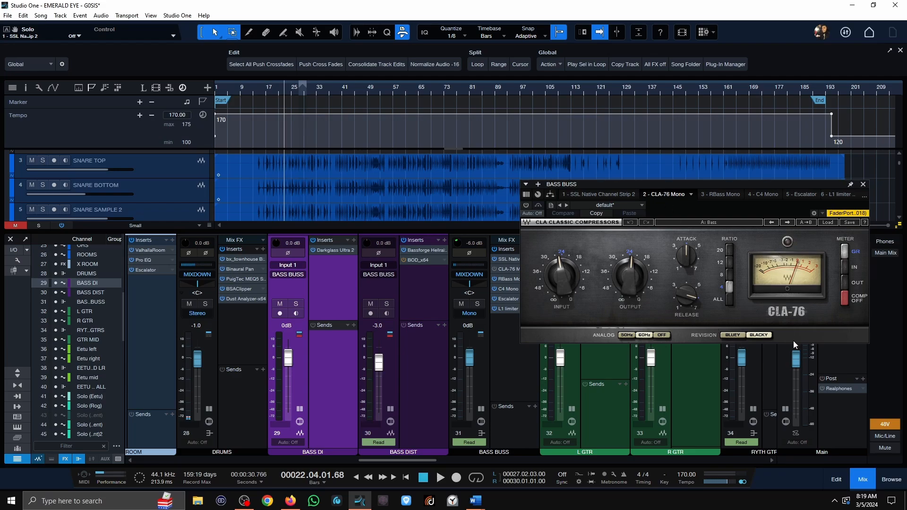
# Set the BASS BUSS CLA-76 analog option to Off and play the soloed bass from about bar 14.
pyautogui.click(661, 337)
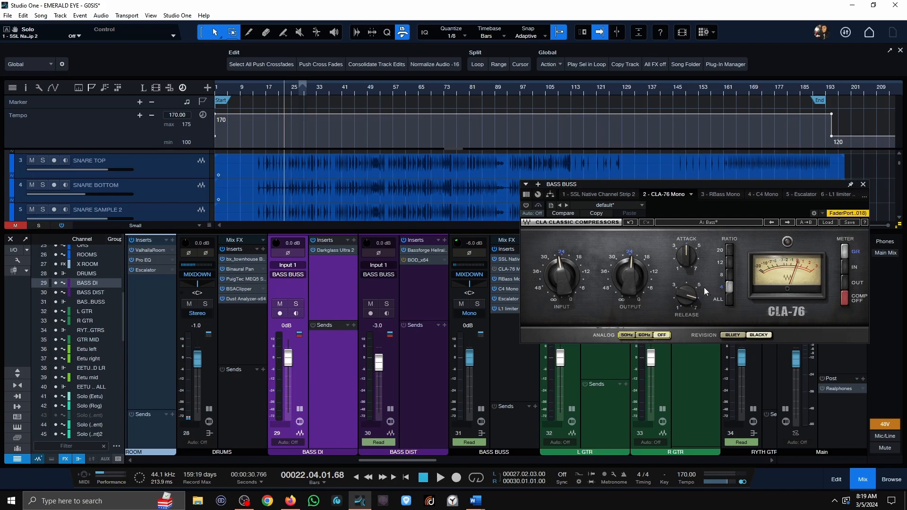
pyautogui.moveTo(695, 291)
pyautogui.click(254, 83)
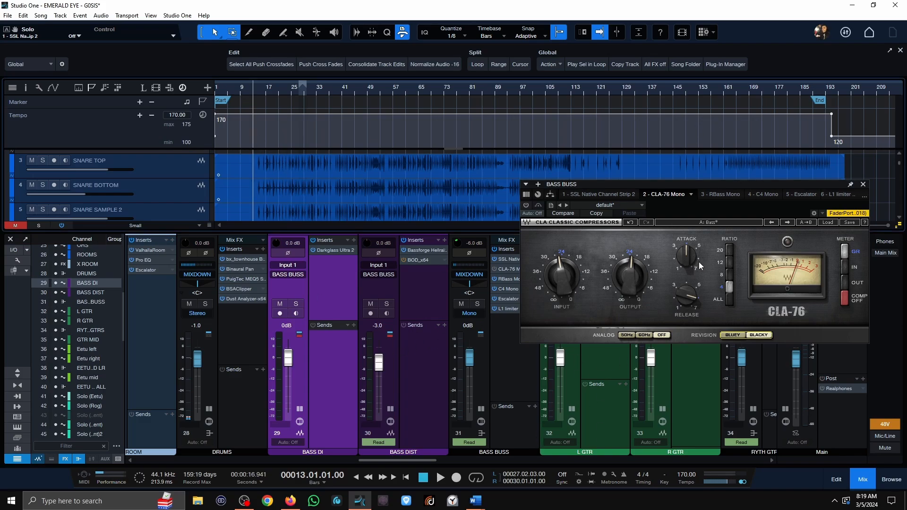
pyautogui.scroll(5, 254, 88)
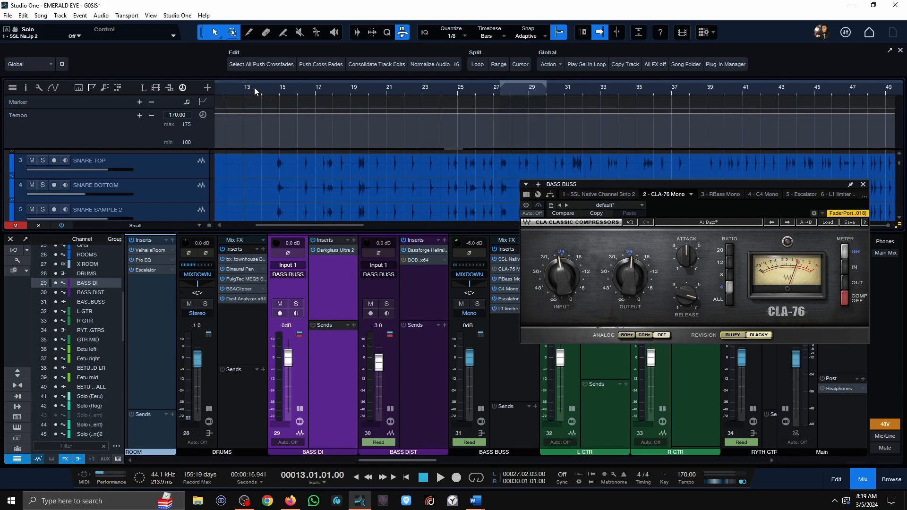
pyautogui.click(262, 88)
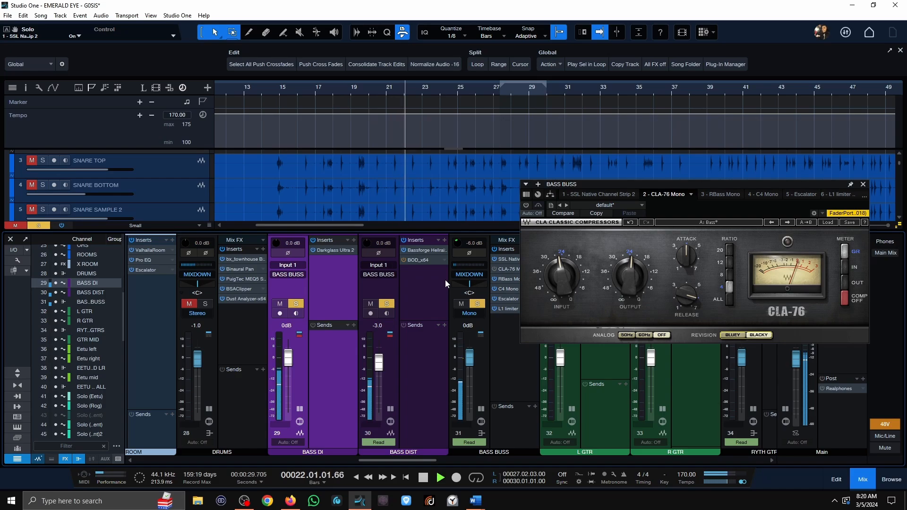
# Activate the CLA-76 on BASS BUSS and replay the soloed bass from about bar 14.
pyautogui.press('space')
pyautogui.click(276, 92)
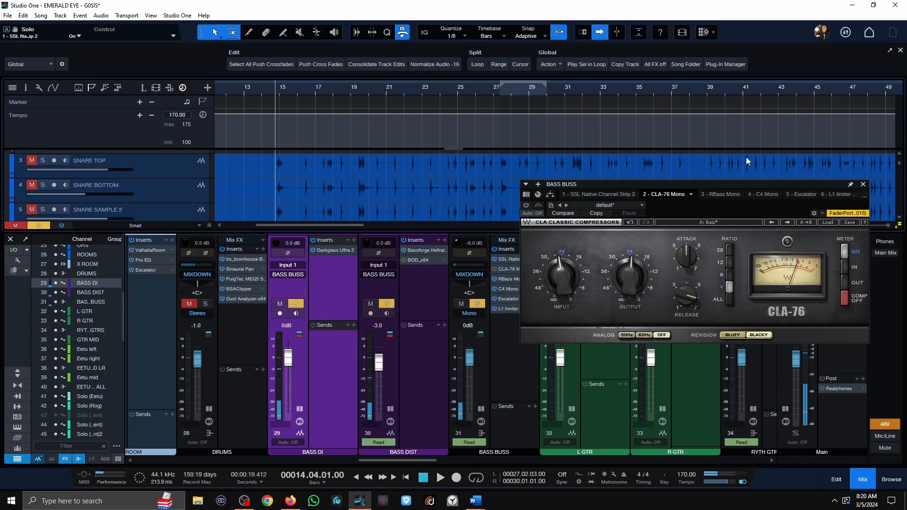
pyautogui.click(525, 206)
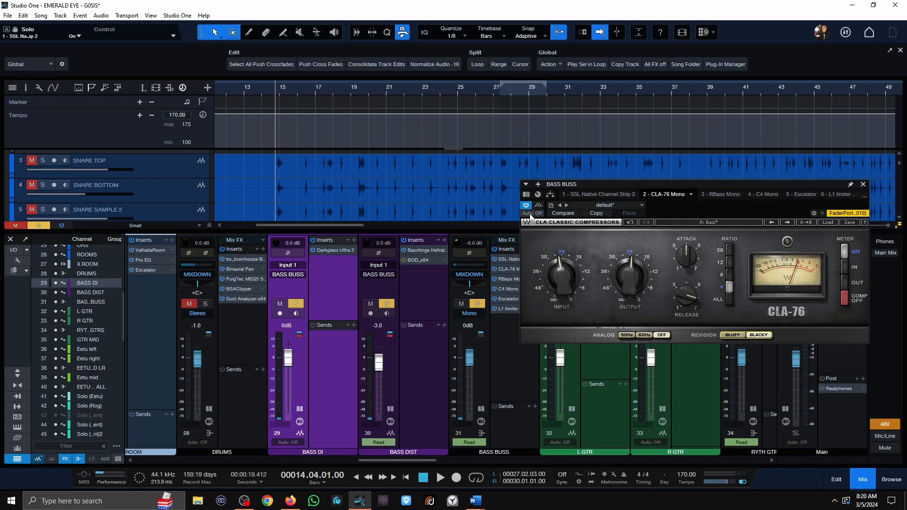
pyautogui.press('space')
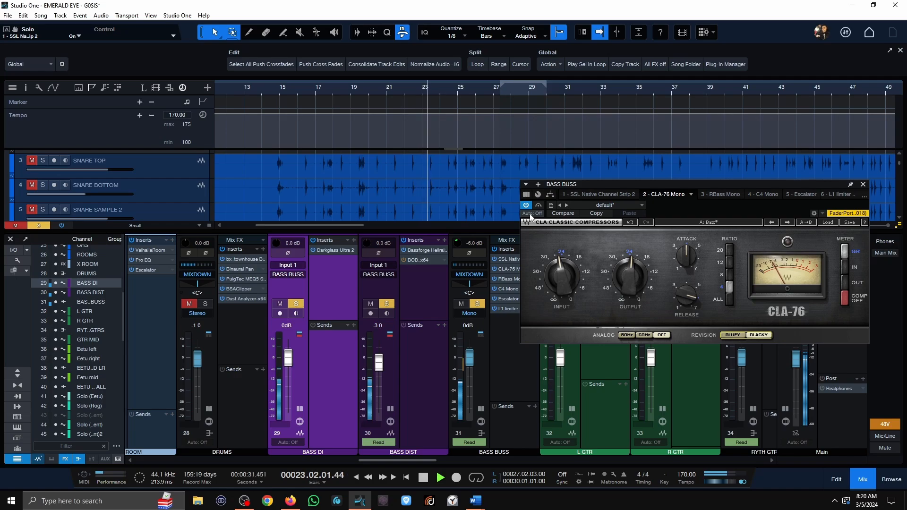
pyautogui.press('space')
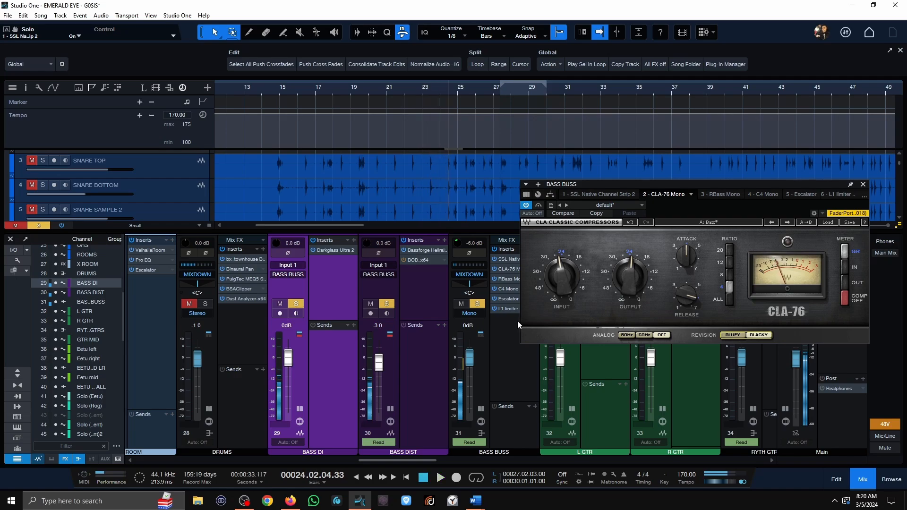
# Clear the bass solo and play the full mix from about bar 14 with the BASS BUSS CLA-76 bypassed.
pyautogui.click(479, 305)
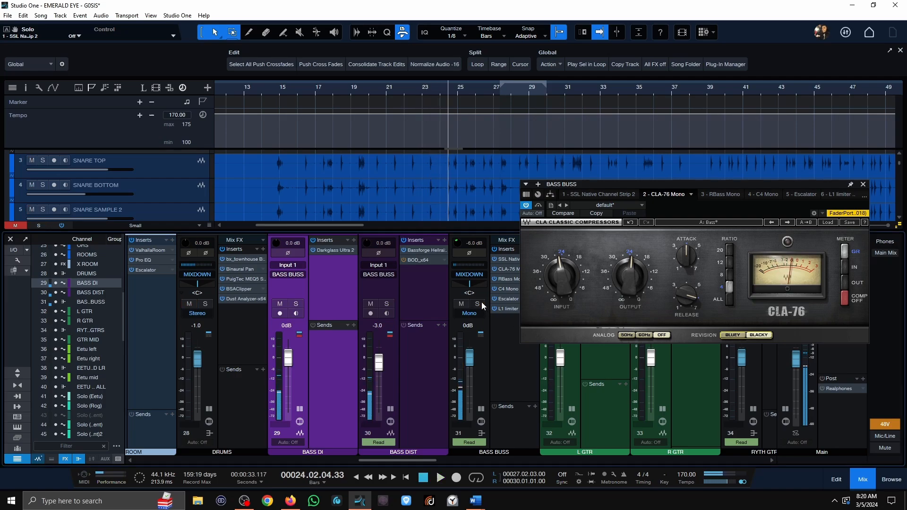
pyautogui.click(275, 91)
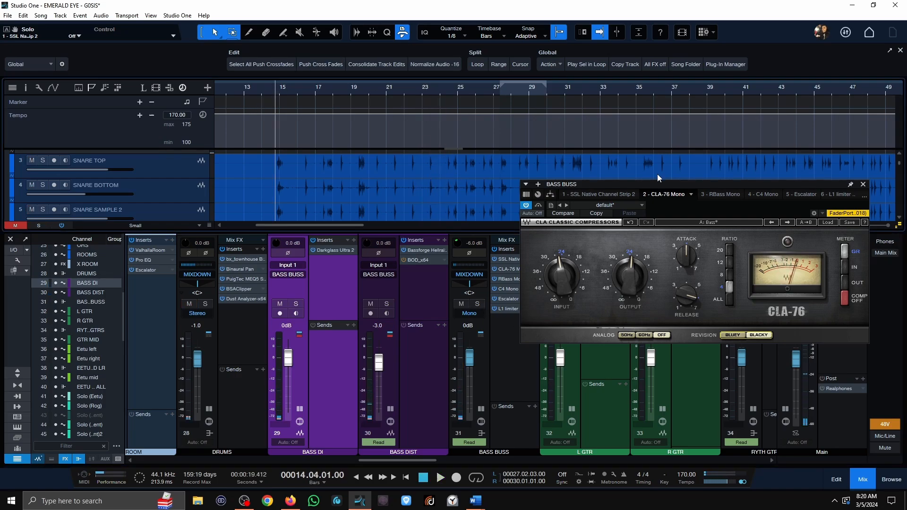
pyautogui.click(538, 206)
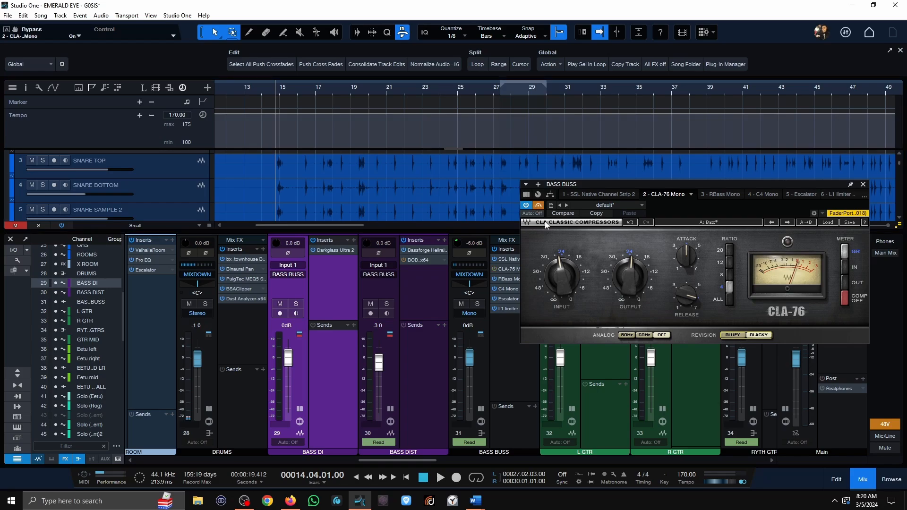
pyautogui.press('space')
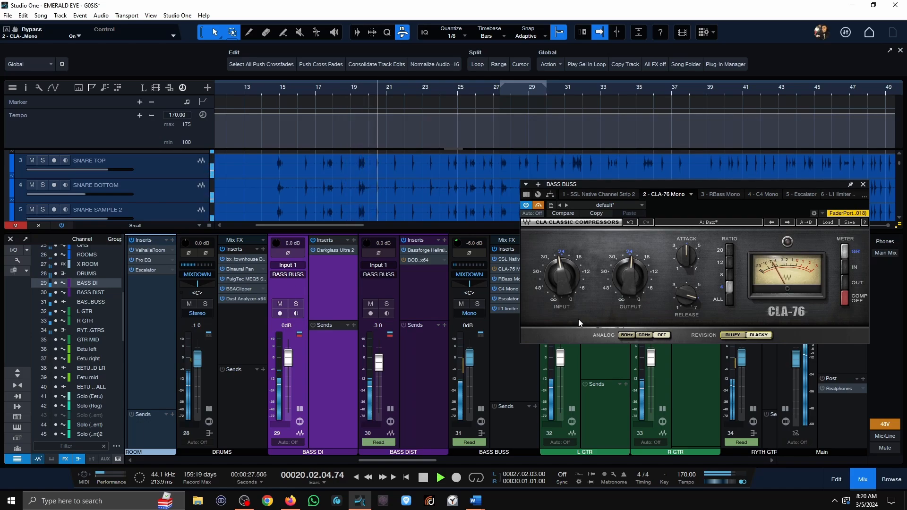
pyautogui.press('space')
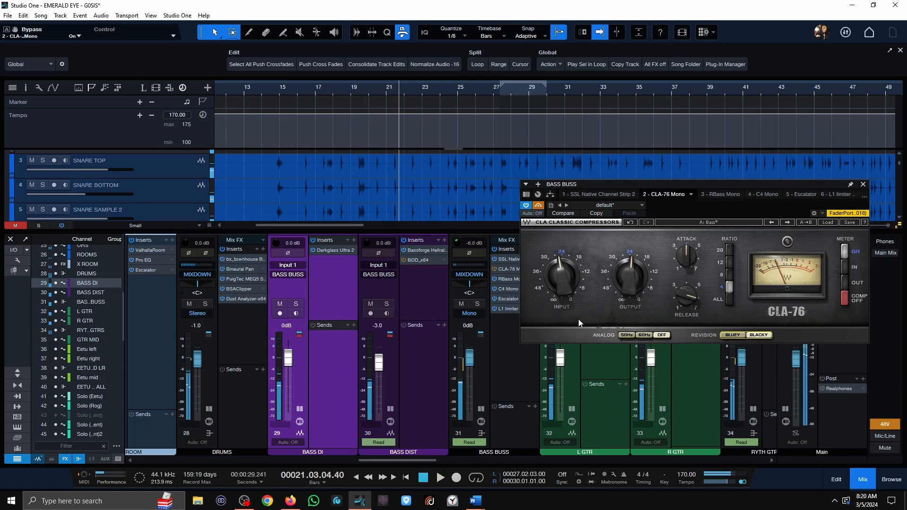
# Replay the full mix from about bar 14 to compare how the bass compression sits in it.
pyautogui.click(274, 92)
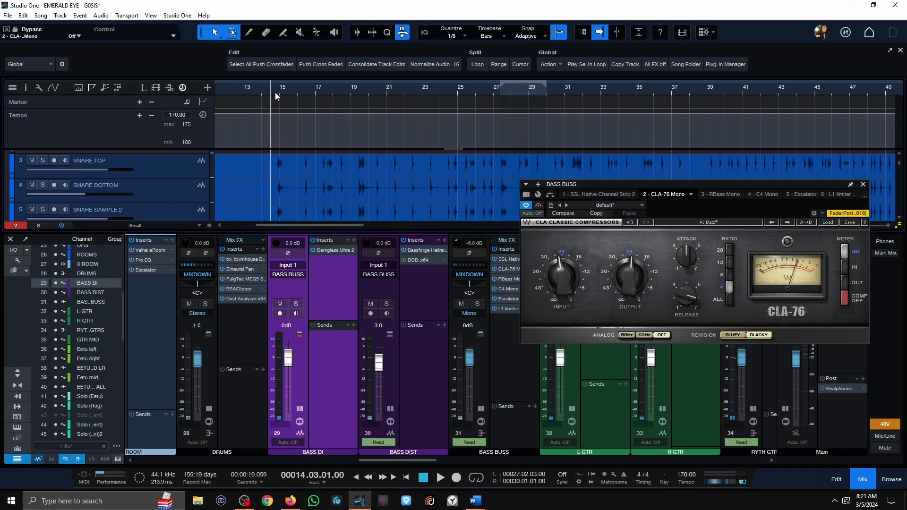
pyautogui.press('space')
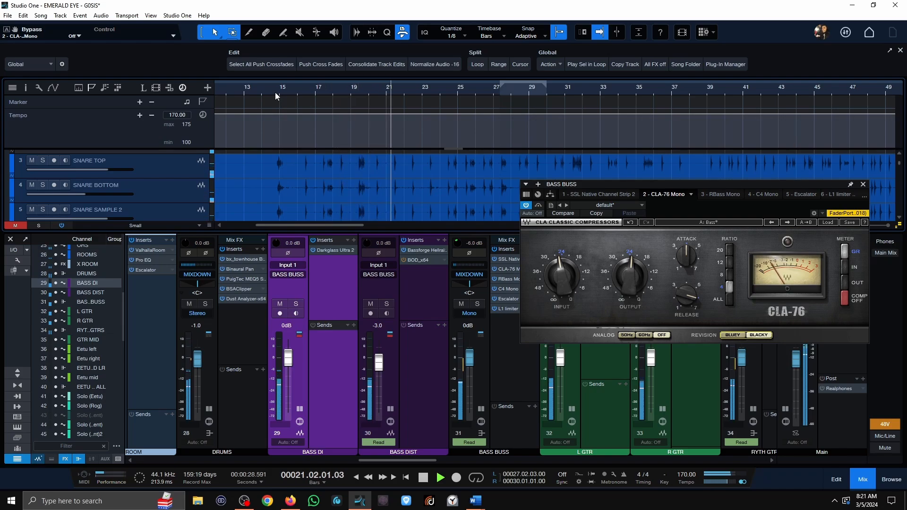
pyautogui.press('space')
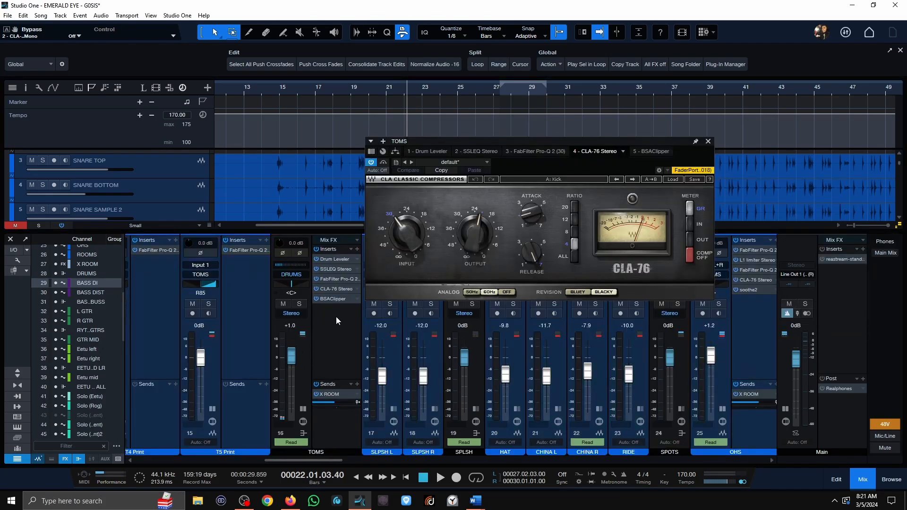
# Bring the tom tracks into view, solo the TOMS bus and play the tom fill from about bar 14 with its CLA-76 active.
pyautogui.click(276, 89)
pyautogui.scroll(-3, 271, 180)
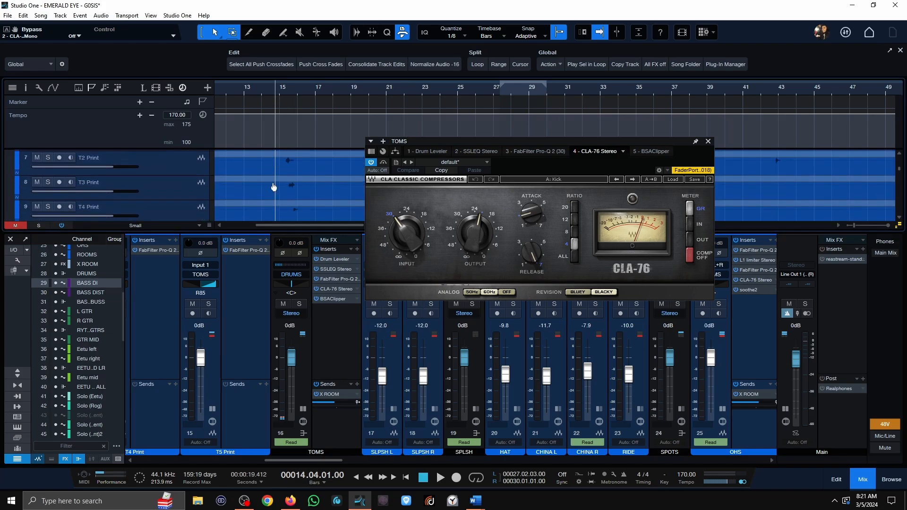
pyautogui.click(299, 304)
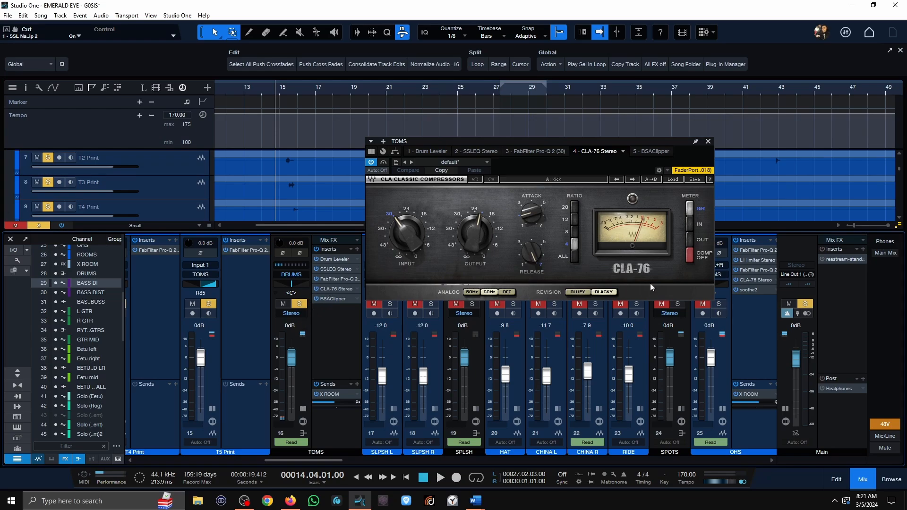
pyautogui.press('space')
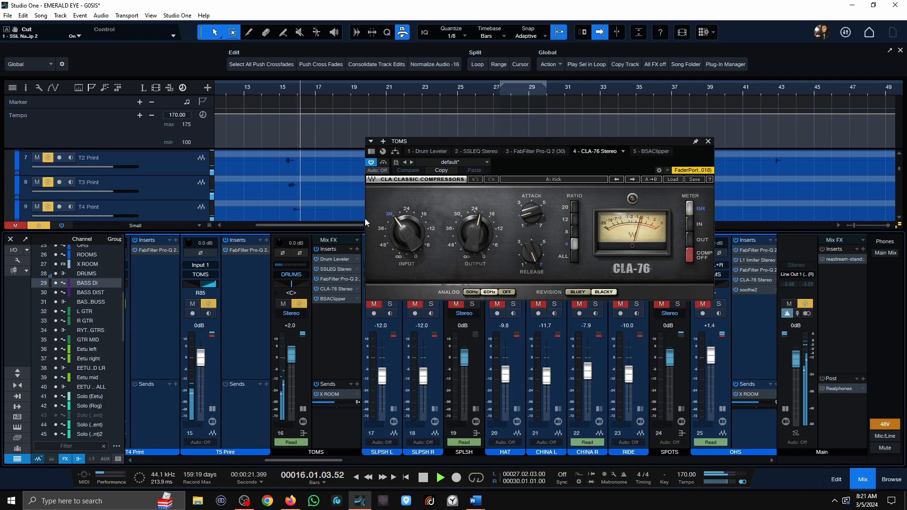
pyautogui.press('space')
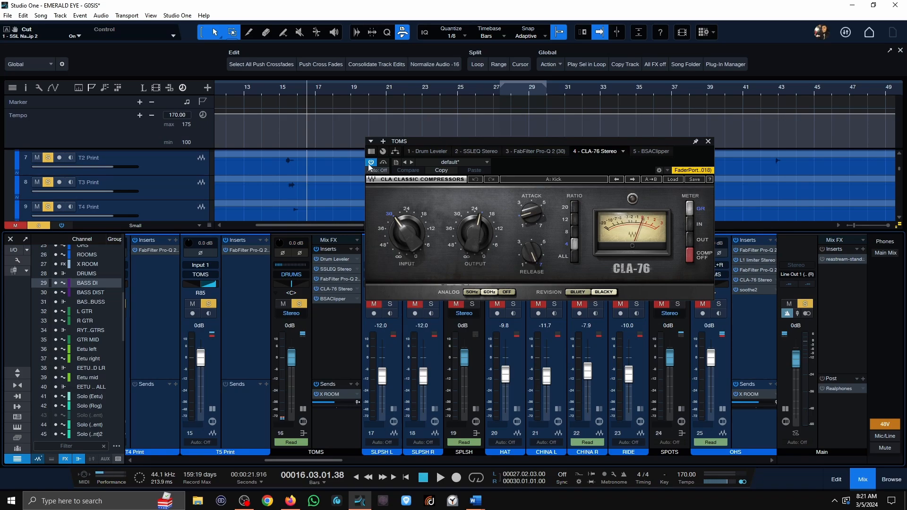
# Compare the soloed TOMS from about bar 15 with the CLA-76 deactivated and reactivated.
pyautogui.click(284, 91)
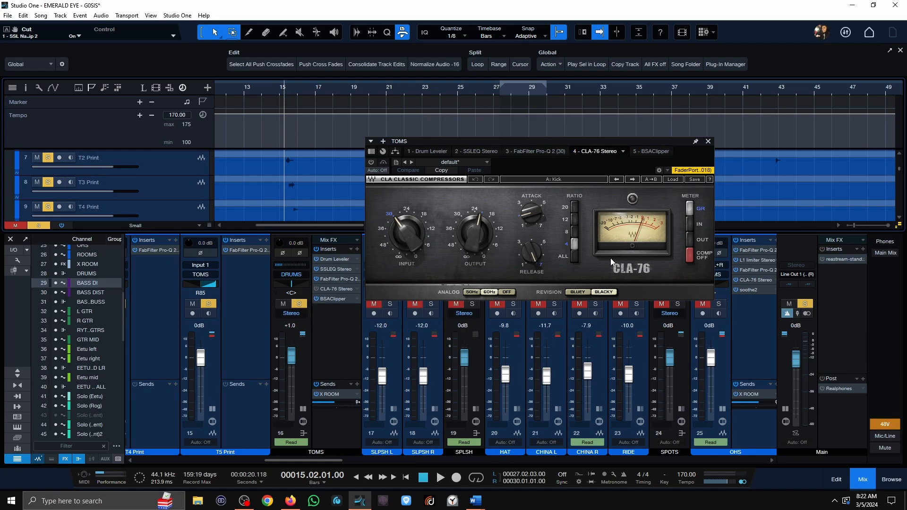
pyautogui.press('space')
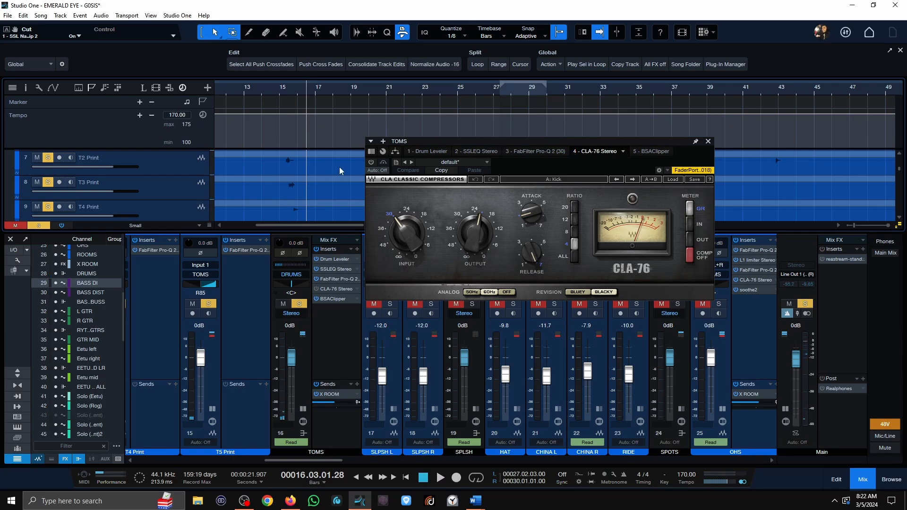
pyautogui.click(372, 163)
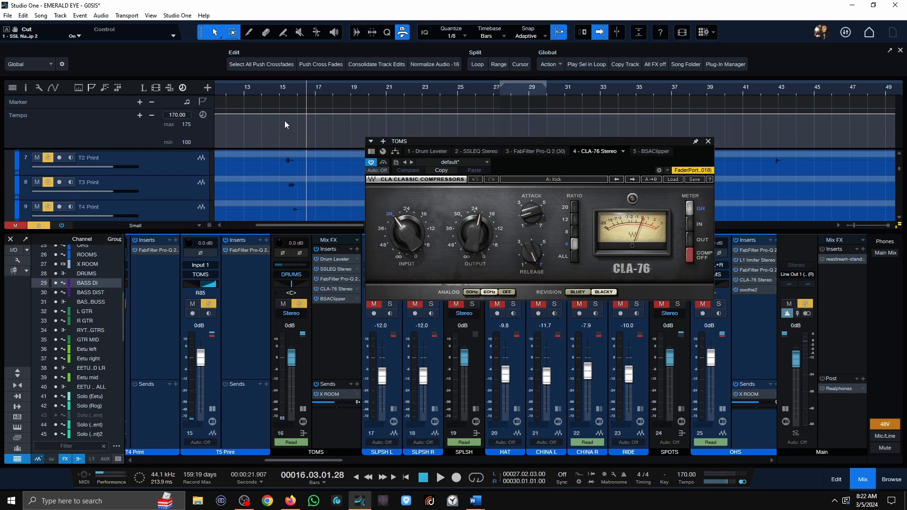
pyautogui.click(284, 92)
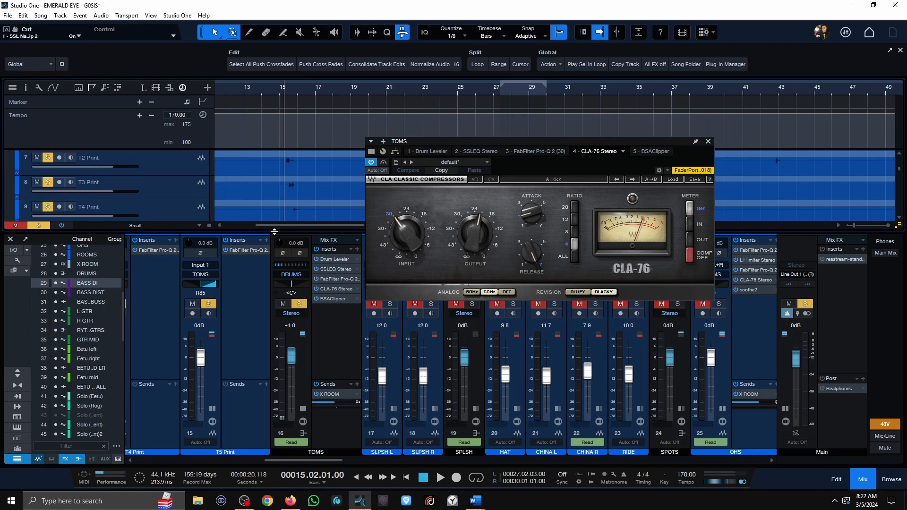
pyautogui.press('space')
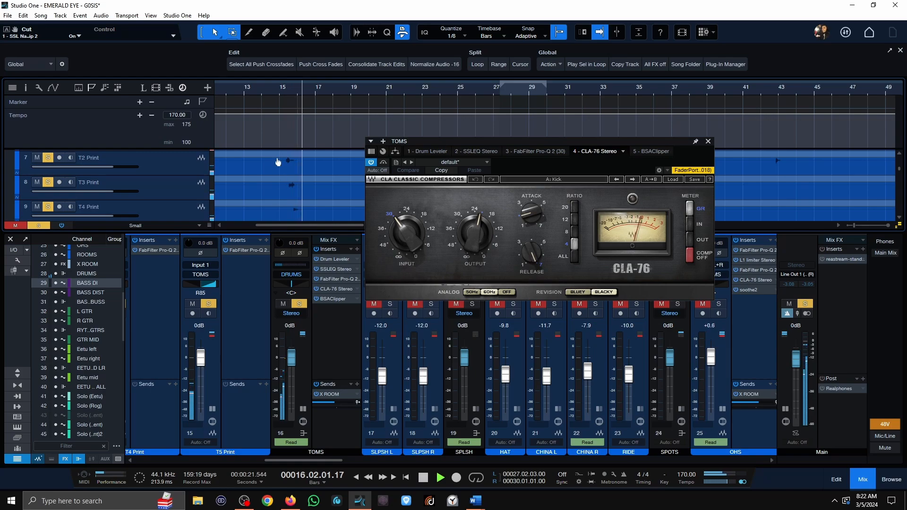
pyautogui.click(280, 102)
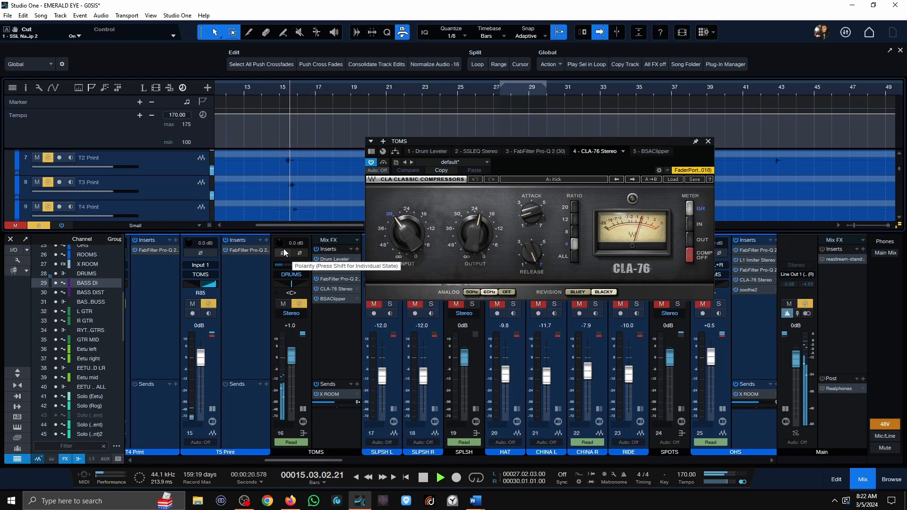
pyautogui.press('space')
# Bypass the CLA-76 on TOMS and replay the soloed tom fill from just before bar 15.
pyautogui.click(383, 162)
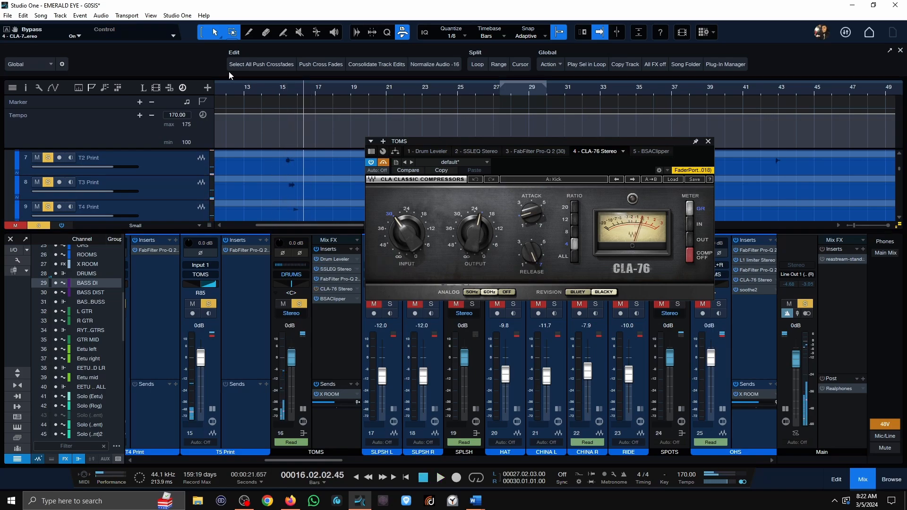
pyautogui.click(277, 95)
pyautogui.press('space')
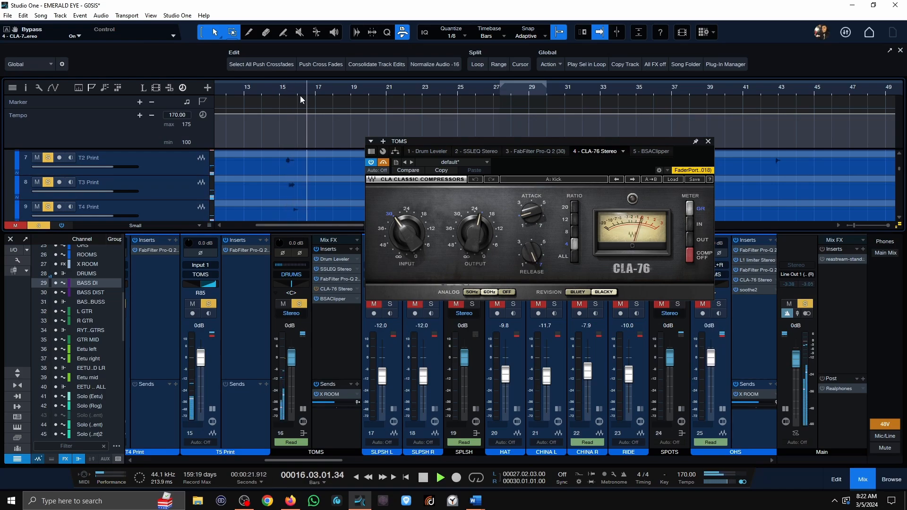
pyautogui.press('space')
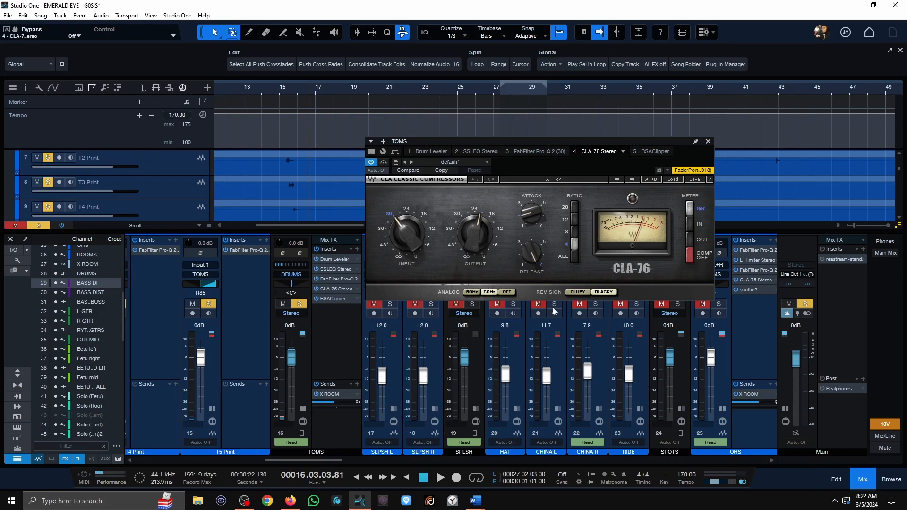
# Expand the SNR ROOM and GATED channels, opening ValhallaRoom on GATED and IR-L full Stereo on SNR ROOM beside it.
pyautogui.moveTo(311, 462); pyautogui.dragTo(217, 472)
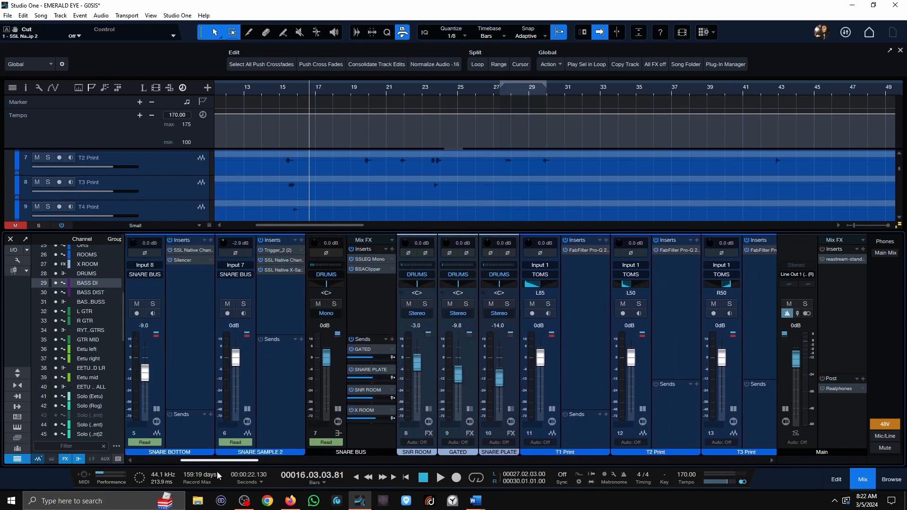
pyautogui.click(429, 409)
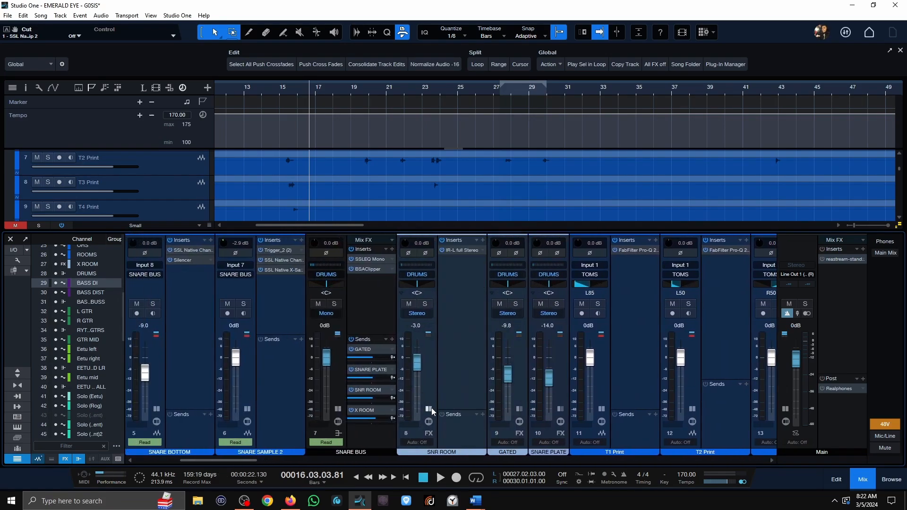
pyautogui.click(519, 409)
pyautogui.doubleClick(556, 249)
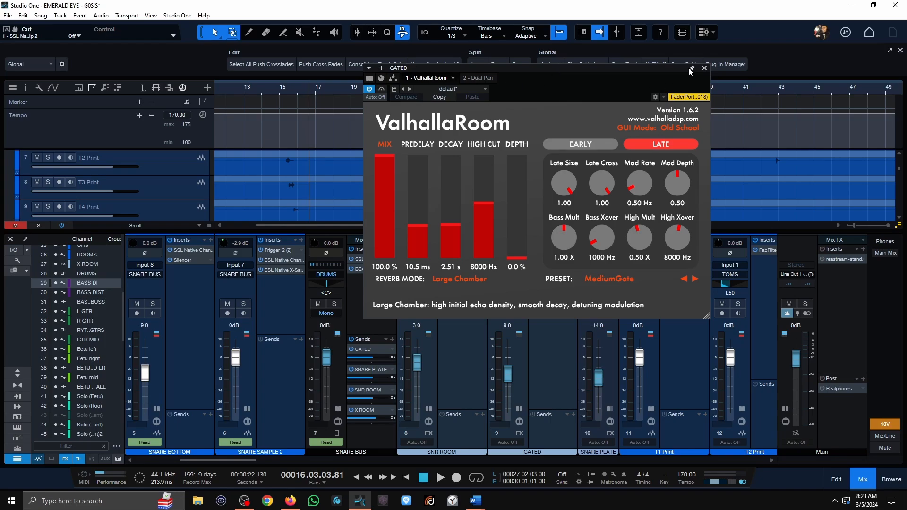
pyautogui.moveTo(645, 69); pyautogui.dragTo(431, 62)
pyautogui.doubleClick(450, 251)
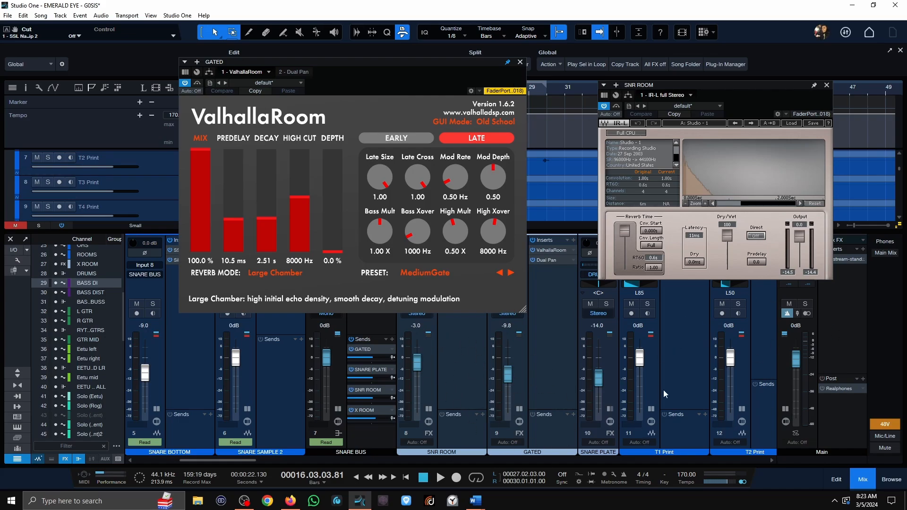
# Solo SNARE BUS together with the GATED reverb channel and close both reverb plug-in windows.
pyautogui.click(521, 62)
pyautogui.click(335, 304)
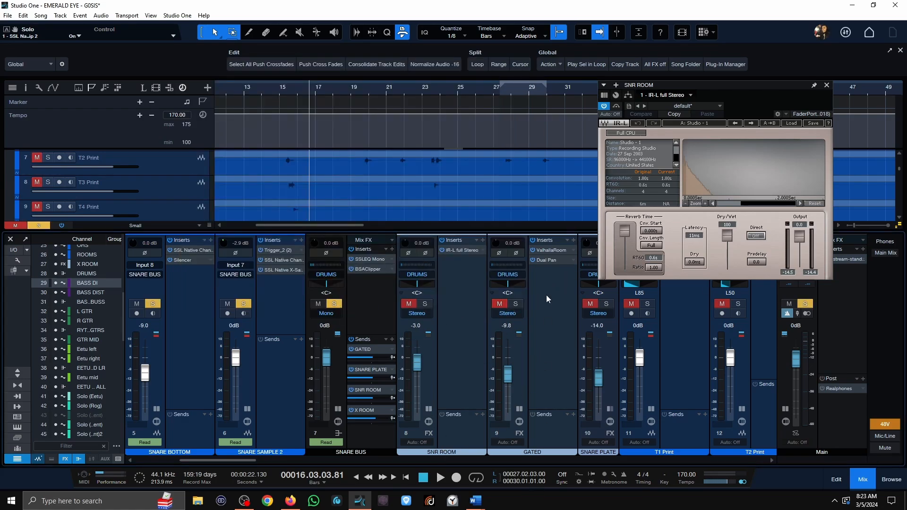
pyautogui.click(516, 304)
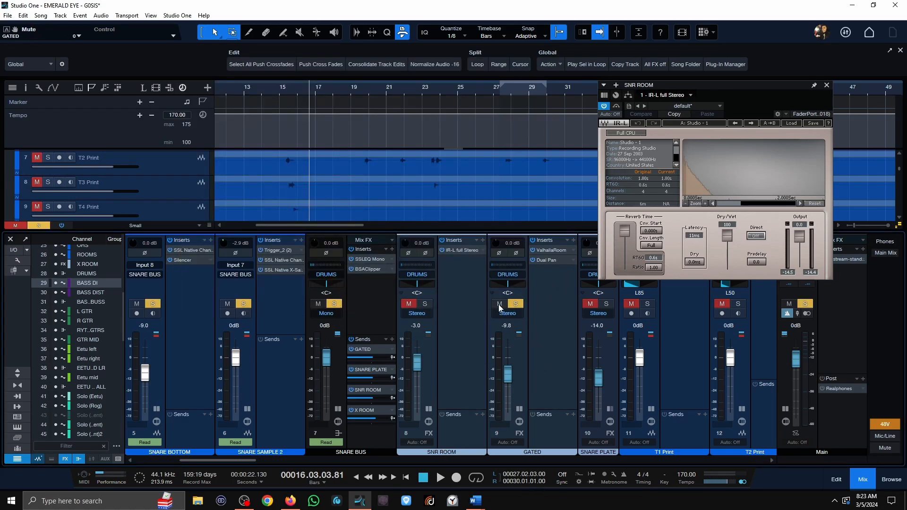
pyautogui.click(826, 85)
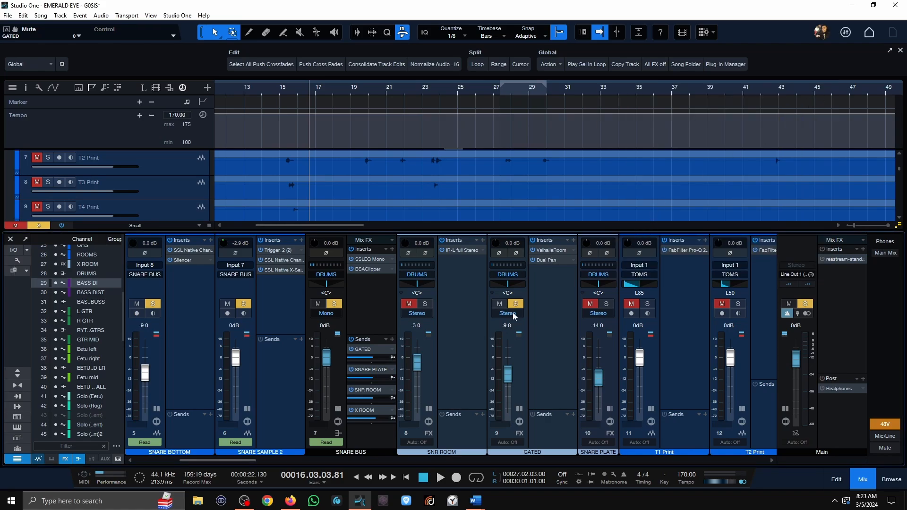
# Mute the GATED reverb and play the soloed snare from about bar 14 with the snare tracks in view.
pyautogui.click(275, 87)
pyautogui.scroll(6, 335, 185)
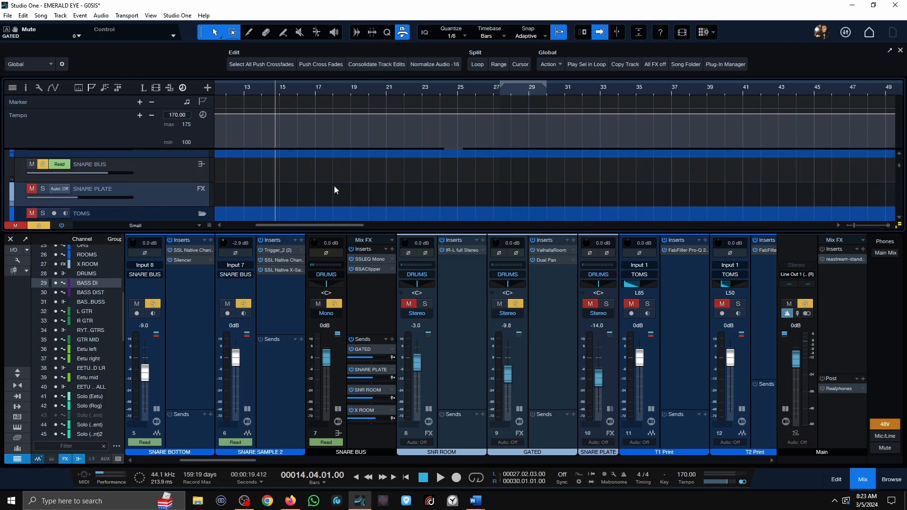
pyautogui.click(501, 305)
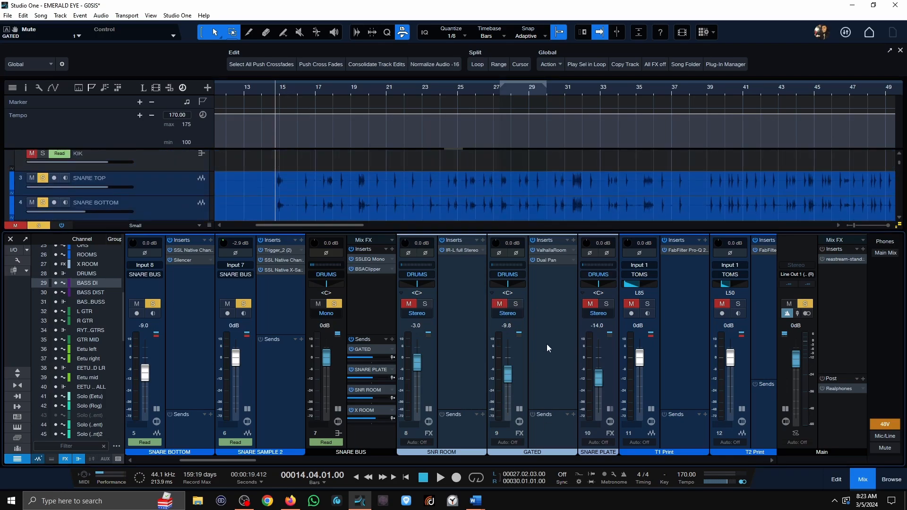
pyautogui.press('space')
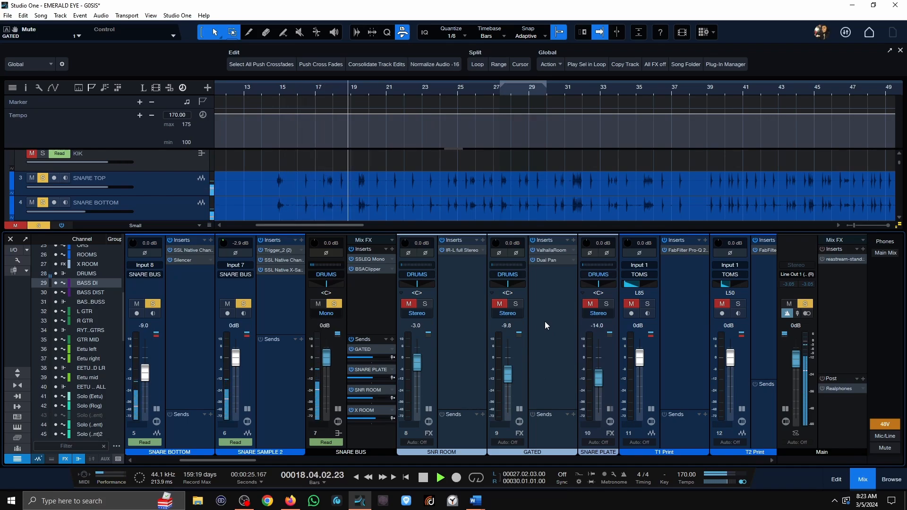
# Stop playback, unmute and solo the GATED reverb, and replay the snare from about bar 14.
pyautogui.press('space')
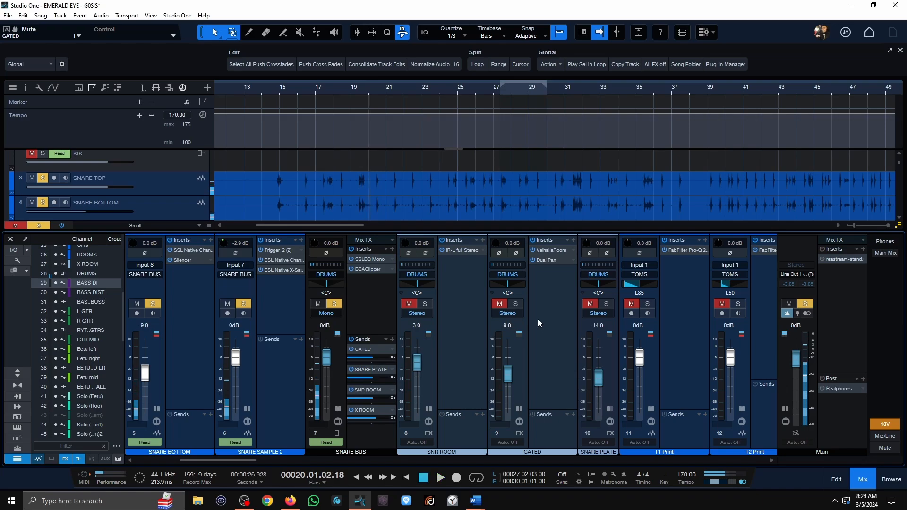
pyautogui.click(500, 304)
pyautogui.click(515, 303)
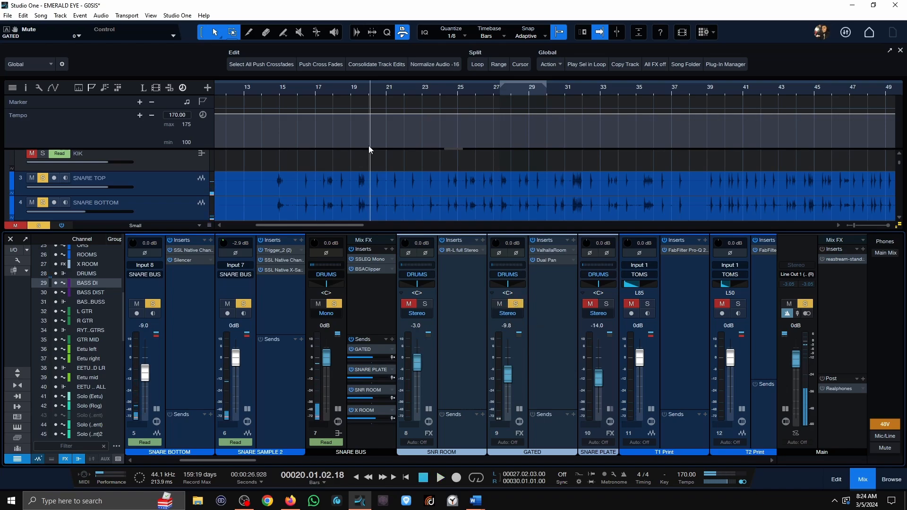
pyautogui.click(271, 89)
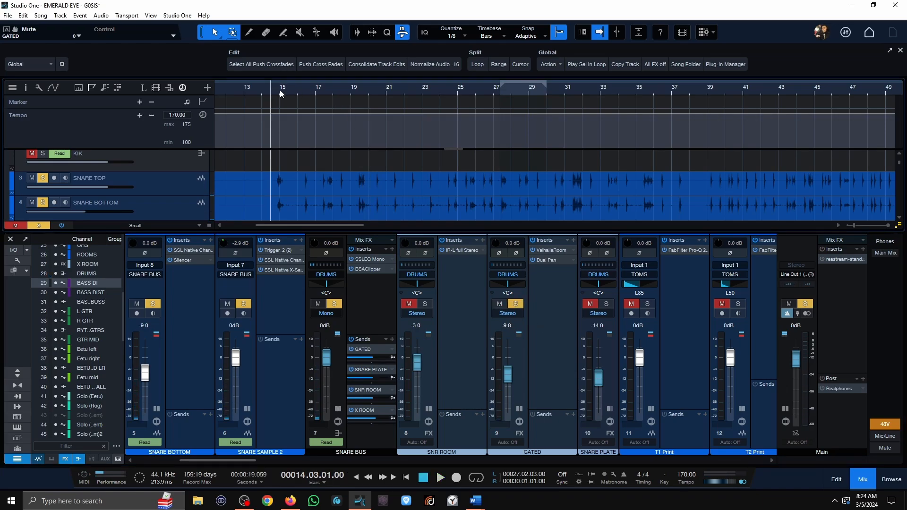
pyautogui.press('space')
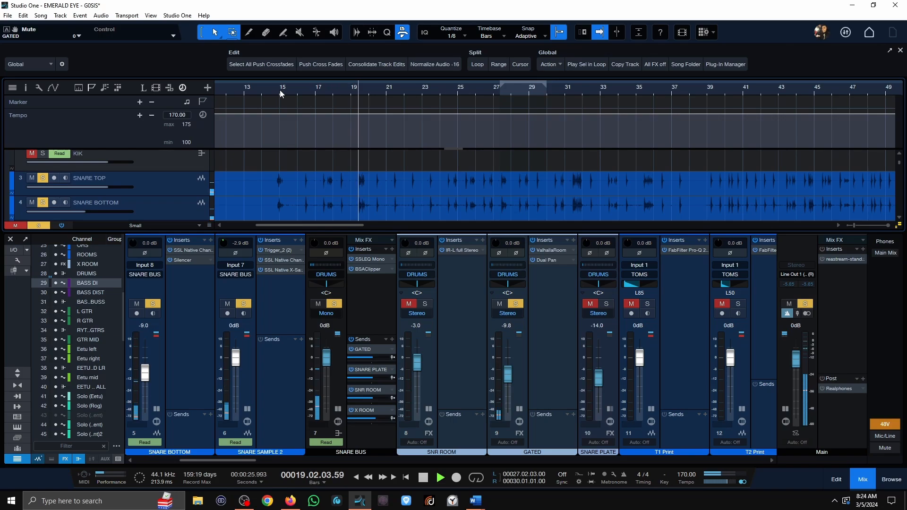
# Take GATED out of solo and open IR-L full Stereo on SNR ROOM, with the playhead just before bar 15.
pyautogui.click(522, 305)
pyautogui.press('space')
pyautogui.click(517, 304)
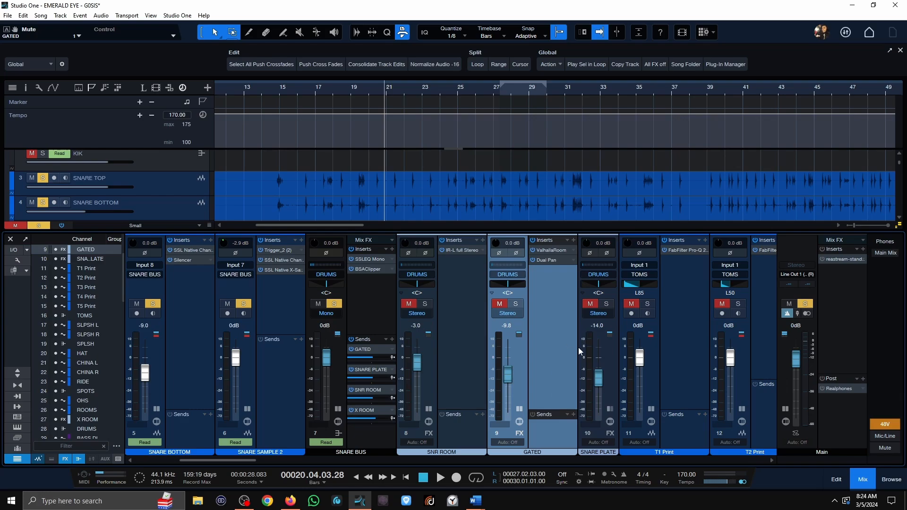
pyautogui.click(280, 90)
pyautogui.click(275, 90)
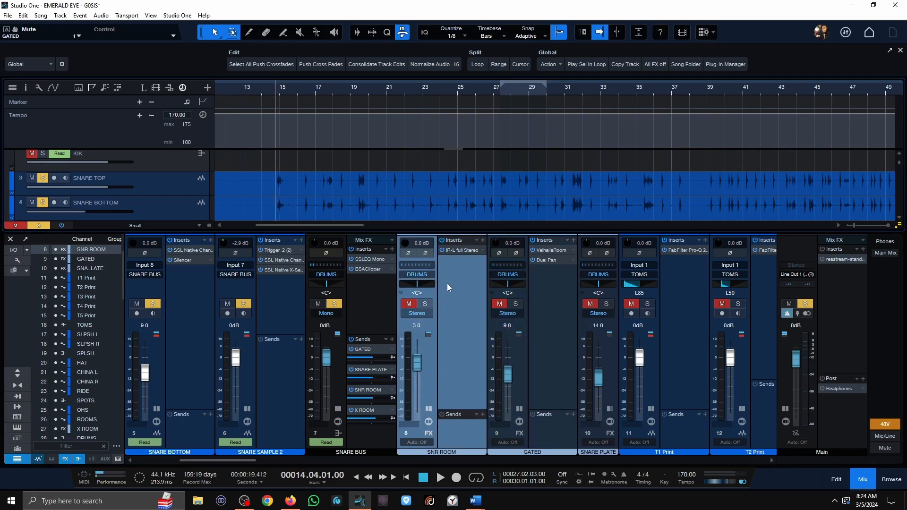
pyautogui.click(463, 251)
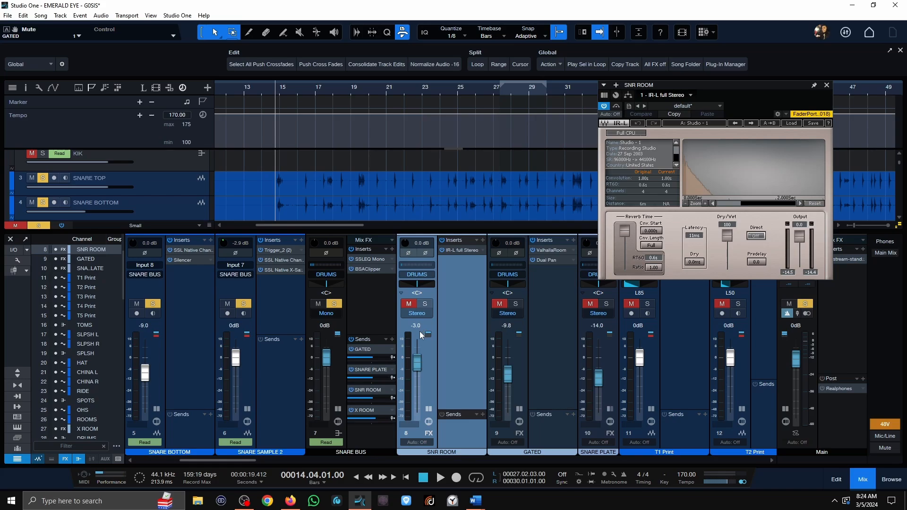
# Play the soloed snare from just before bar 15, first without SNR ROOM and again with SNR ROOM unmuted and soloed.
pyautogui.press('space')
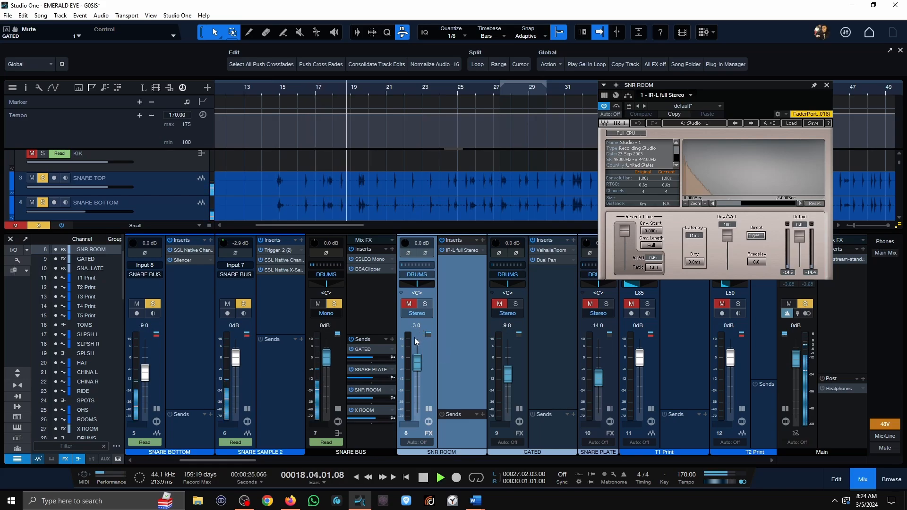
pyautogui.press('space')
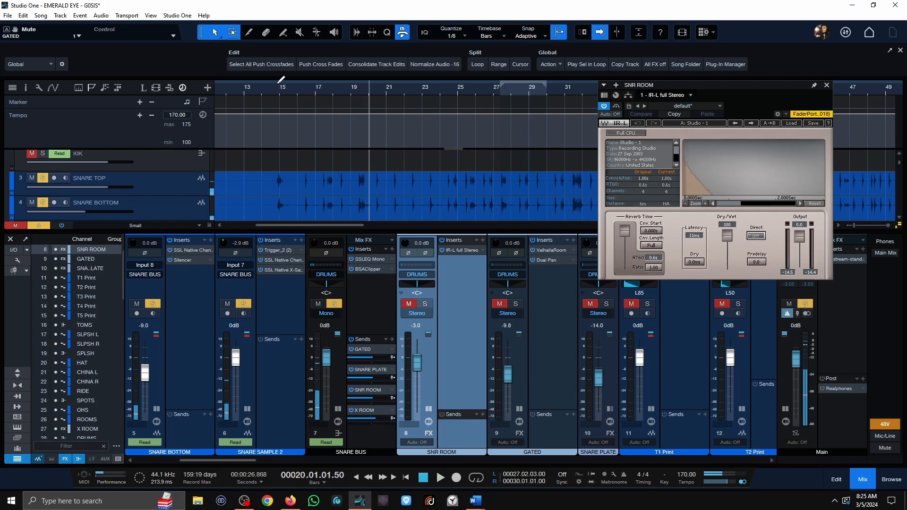
pyautogui.click(275, 88)
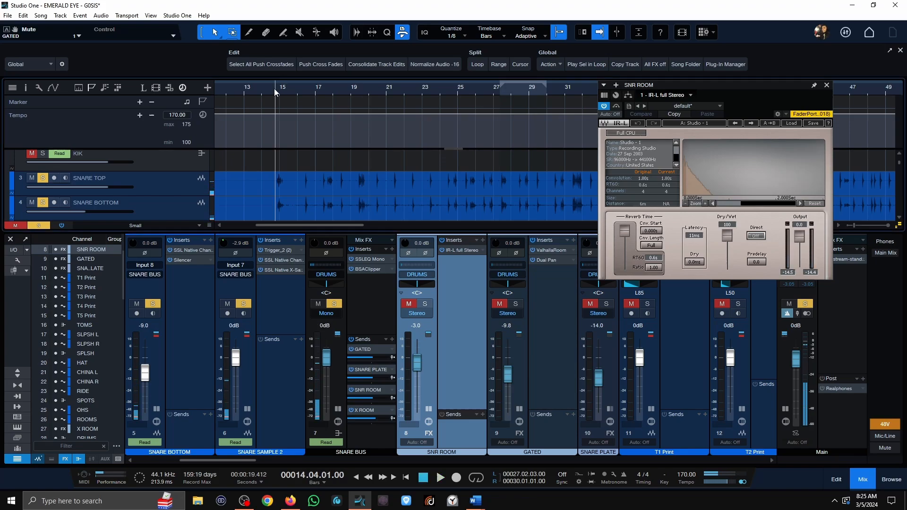
pyautogui.click(409, 305)
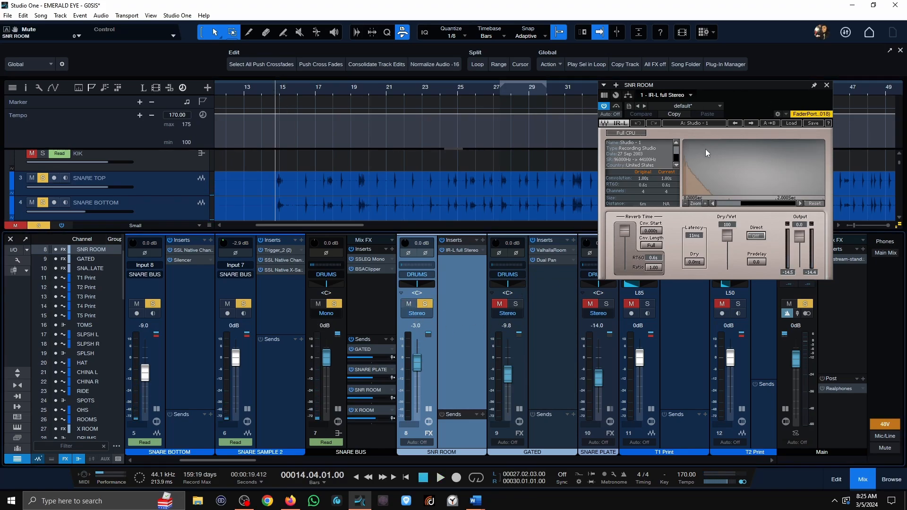
pyautogui.press('space')
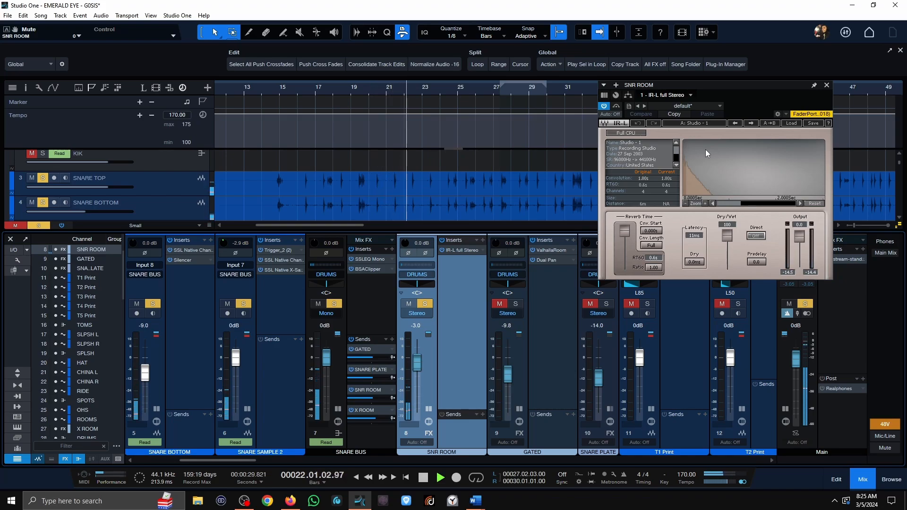
pyautogui.press('space')
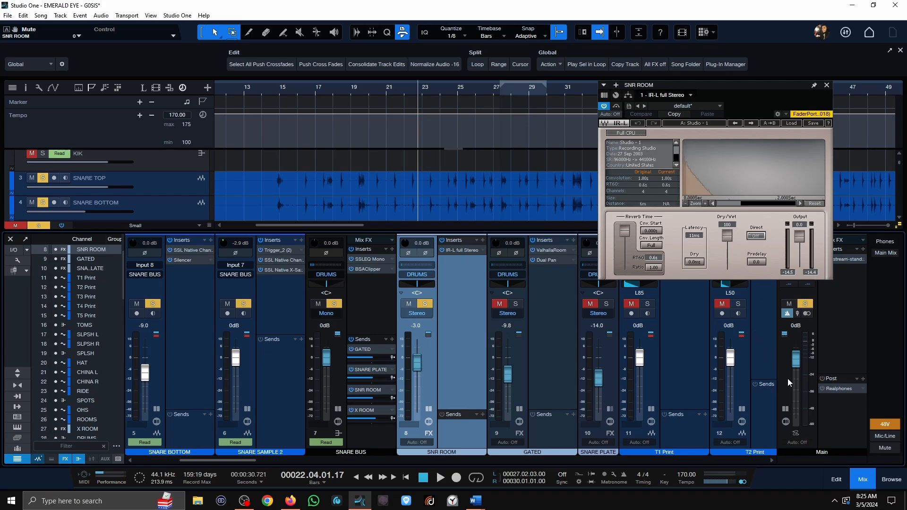
# Clear all solos and open H-Delay Stereo 3 on the INST DELAY channel in place of the IR-L window.
pyautogui.click(805, 304)
pyautogui.moveTo(246, 461); pyautogui.dragTo(702, 437)
pyautogui.click(827, 85)
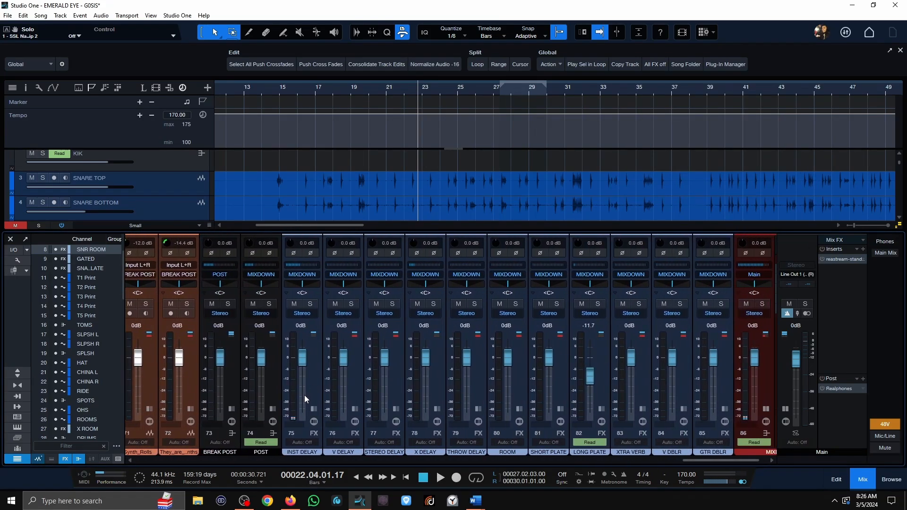
pyautogui.click(313, 408)
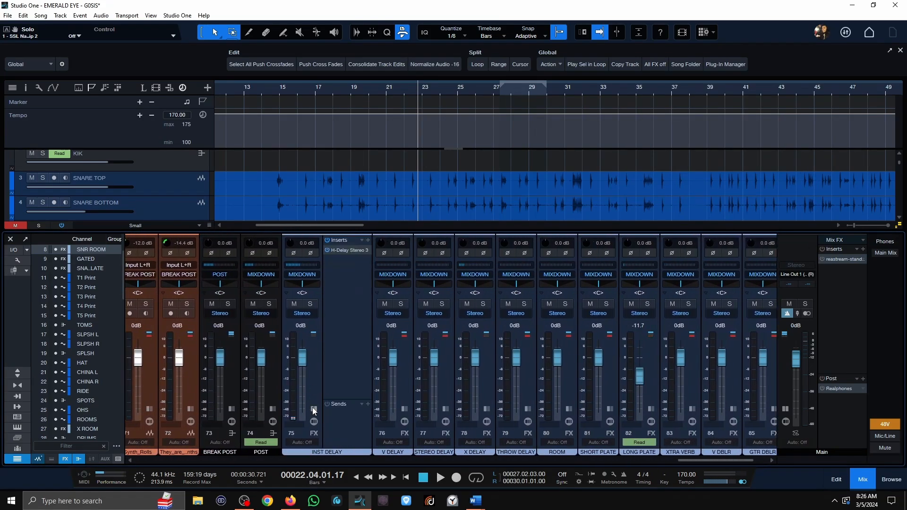
pyautogui.click(347, 250)
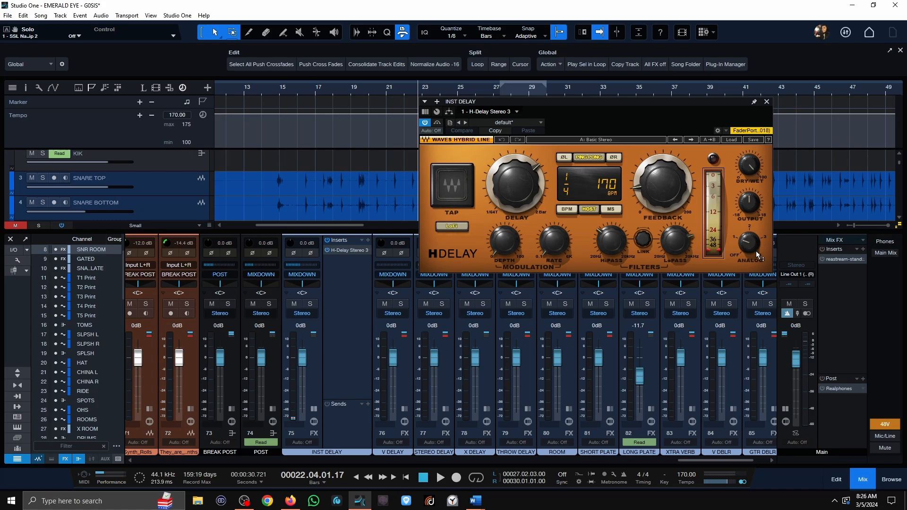
# Go over H-Delay's Analog and low-pass filter controls and close its window.
pyautogui.moveTo(747, 242); pyautogui.dragTo(750, 258)
pyautogui.moveTo(675, 242)
pyautogui.click(766, 102)
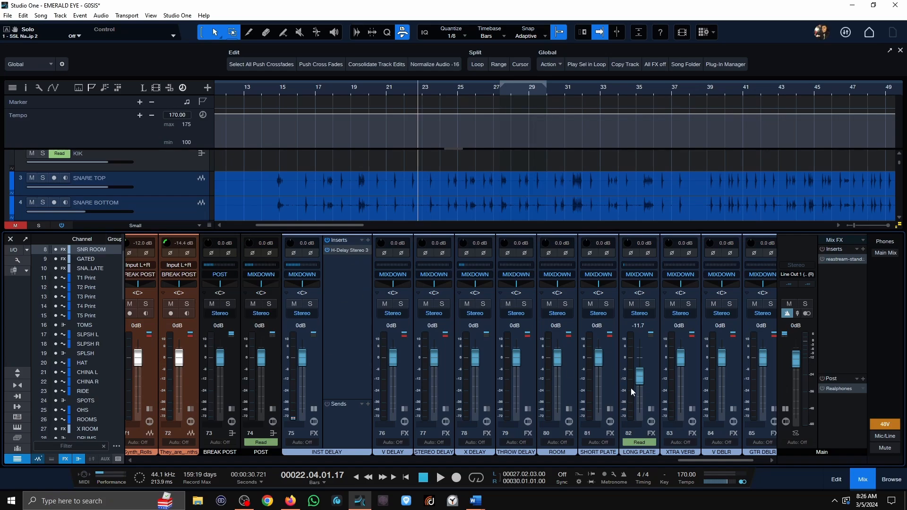
# Expand the phaser R and phaser L lead channels to check their inserts and sends.
pyautogui.moveTo(702, 461); pyautogui.dragTo(580, 463)
pyautogui.click(442, 409)
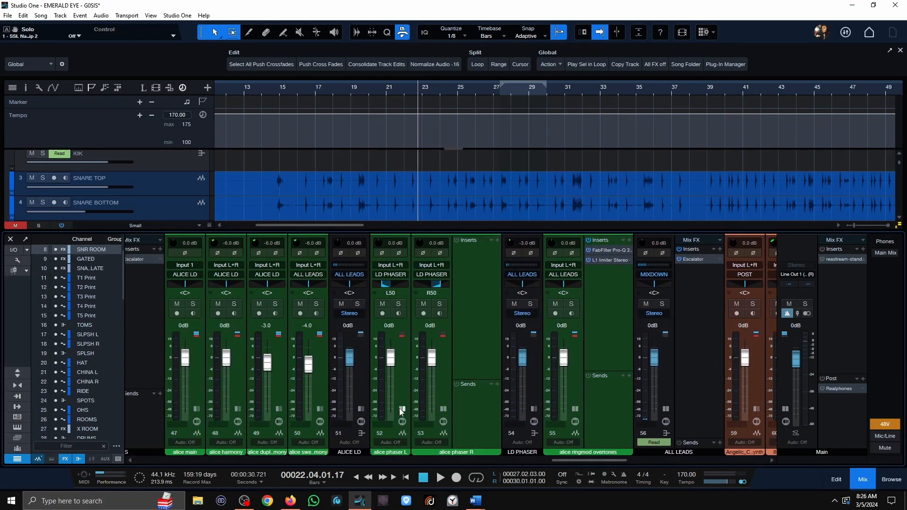
pyautogui.click(400, 410)
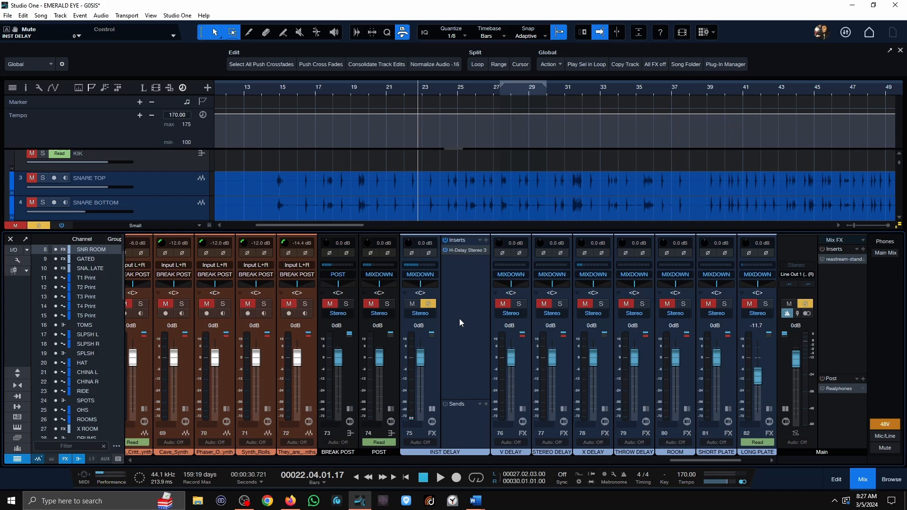
# Set the playhead to bar 145, where the main lead track's audio begins, and return to the INST DELAY channel.
pyautogui.scroll(-1, 373, 182)
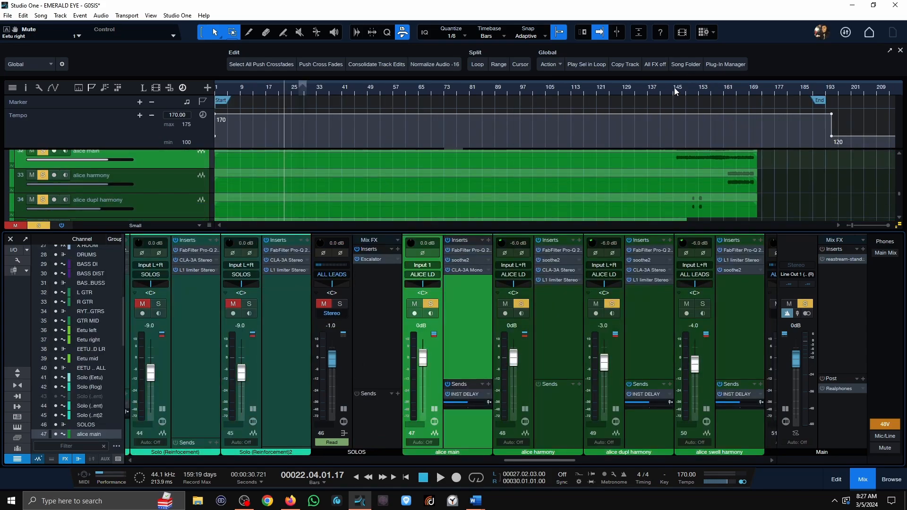
pyautogui.click(674, 86)
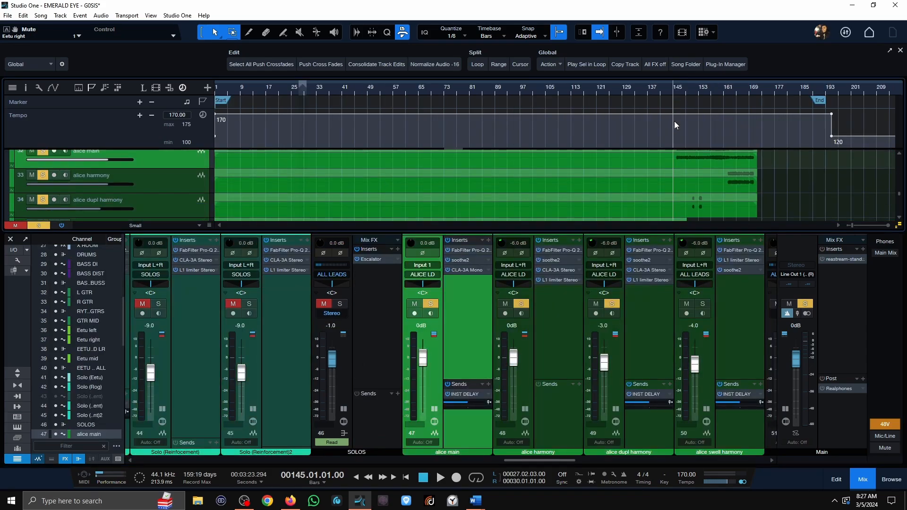
pyautogui.scroll(2, 631, 218)
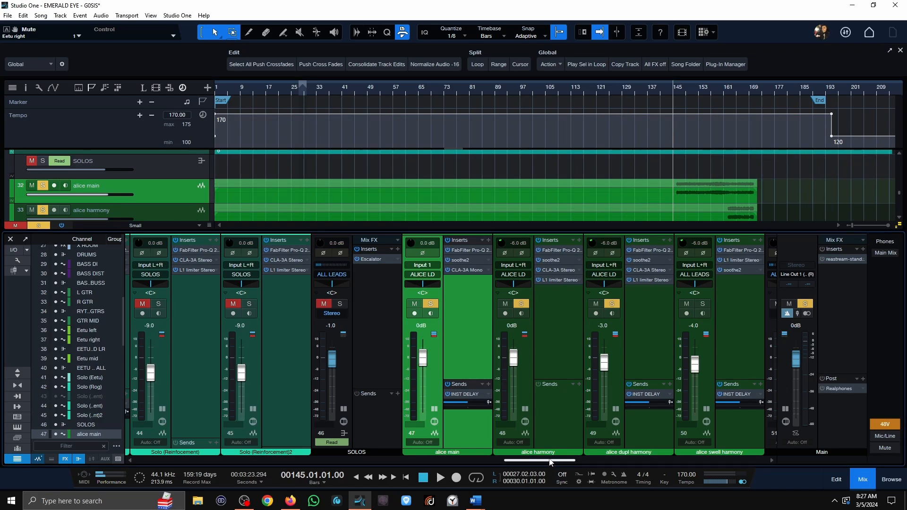
pyautogui.moveTo(548, 460); pyautogui.dragTo(690, 457)
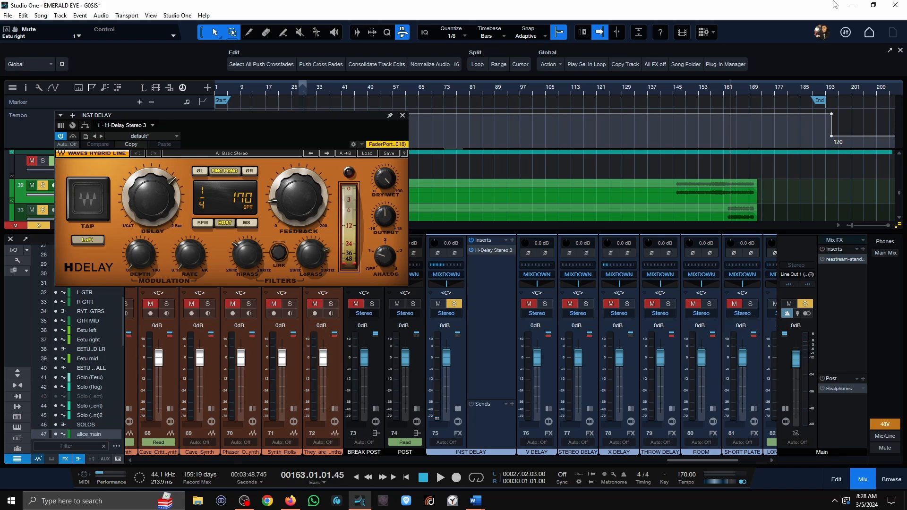
# Clear all solos and play the full mix from about bar 146, muting INST DELAY partway through for comparison.
pyautogui.click(806, 304)
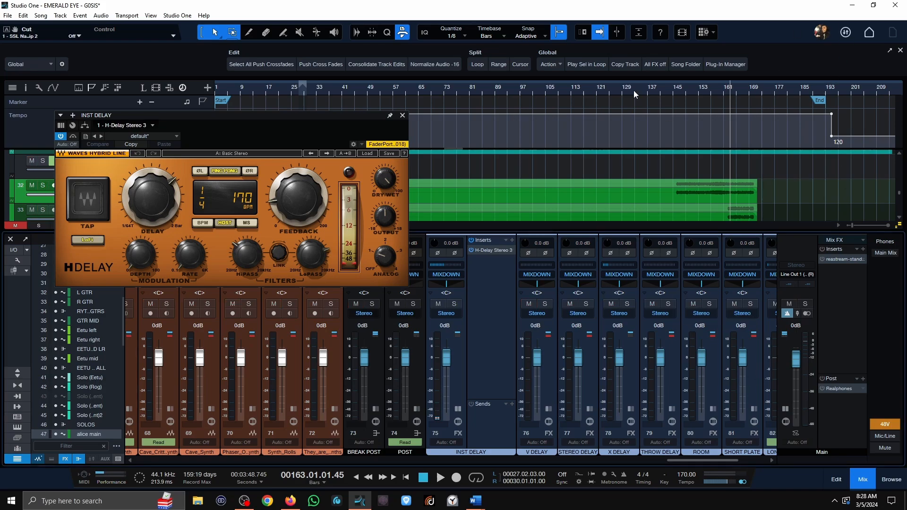
pyautogui.click(671, 88)
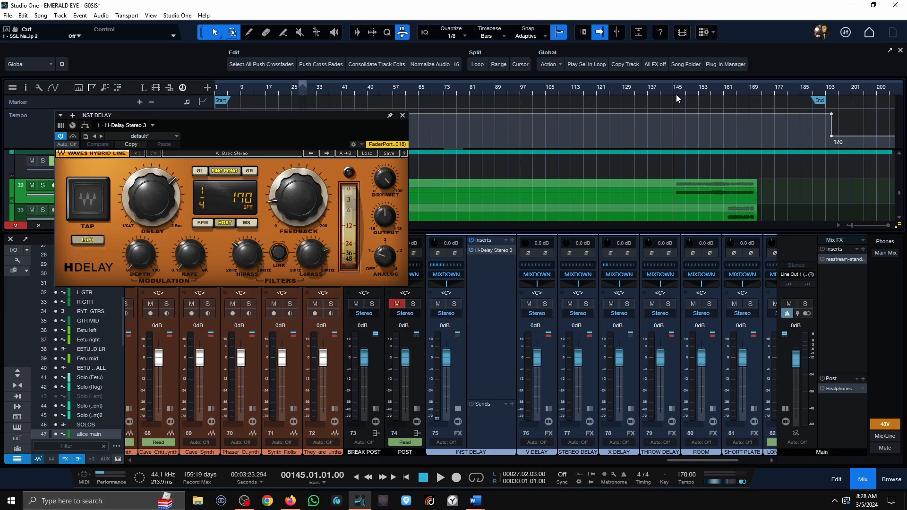
pyautogui.scroll(3, 675, 95)
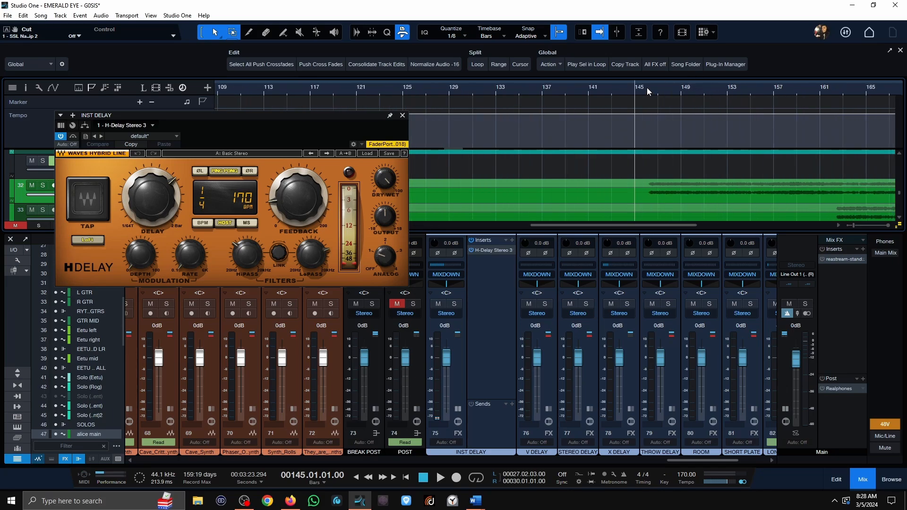
pyautogui.click(648, 87)
pyautogui.press('space')
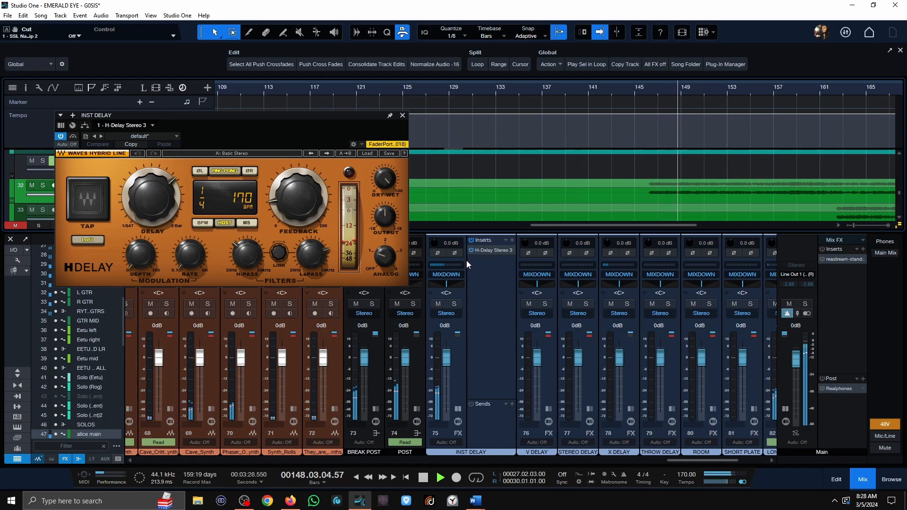
pyautogui.click(439, 304)
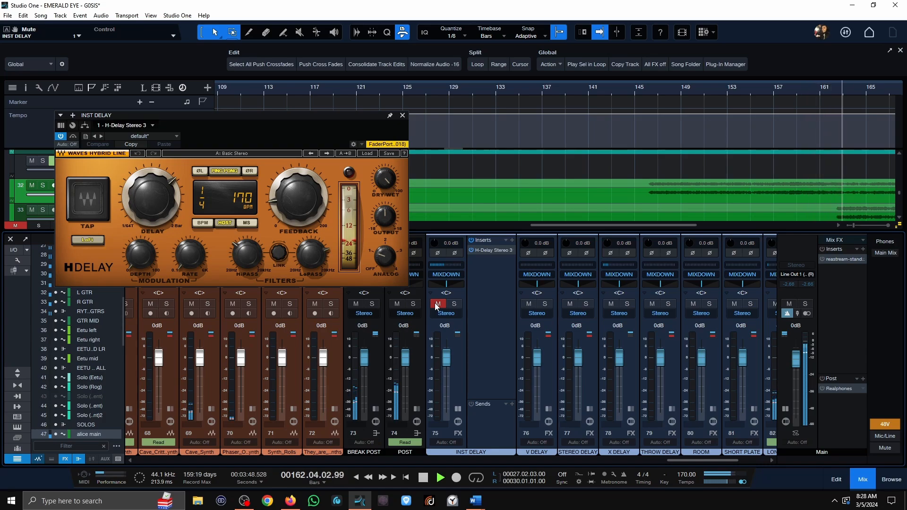
pyautogui.press('space')
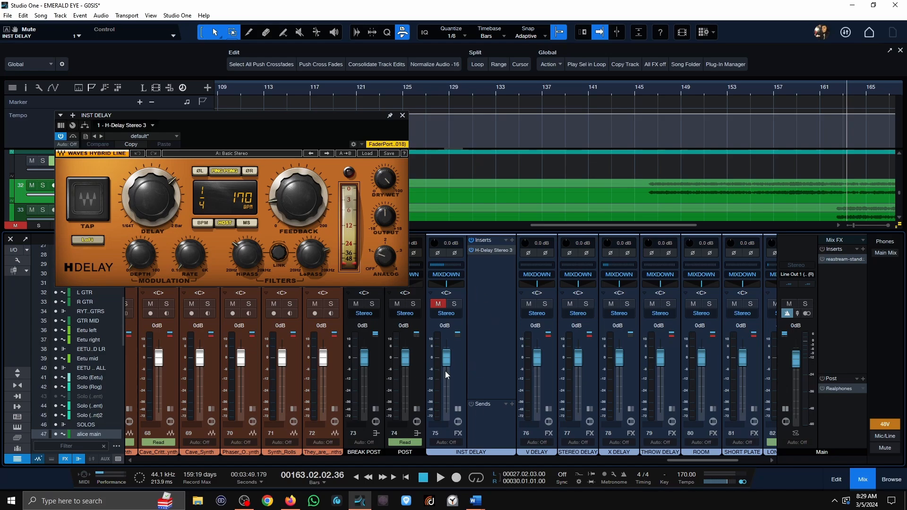
# Unmute INST DELAY, close H-Delay and look over the INST DELAY sends on lead channels 38 and 39.
pyautogui.click(443, 310)
pyautogui.click(402, 116)
pyautogui.moveTo(676, 462); pyautogui.dragTo(461, 464)
pyautogui.click(324, 338)
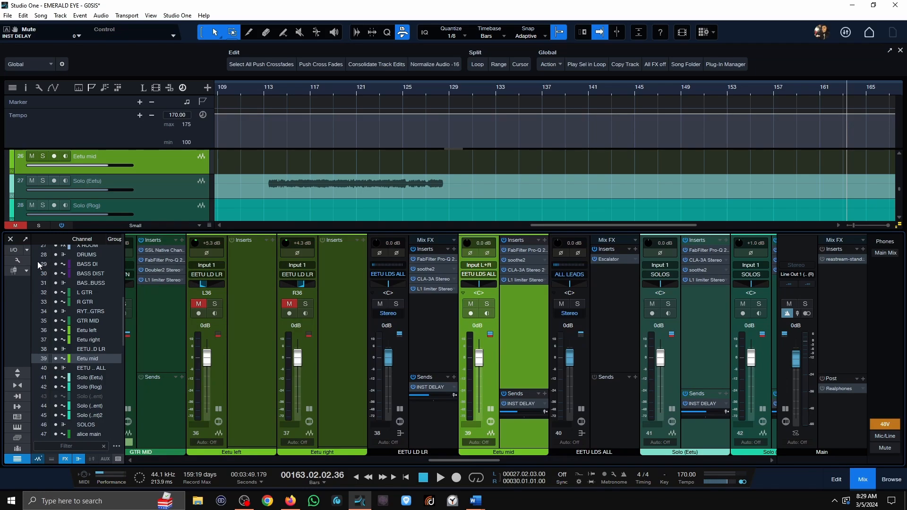
pyautogui.moveTo(454, 461); pyautogui.dragTo(704, 482)
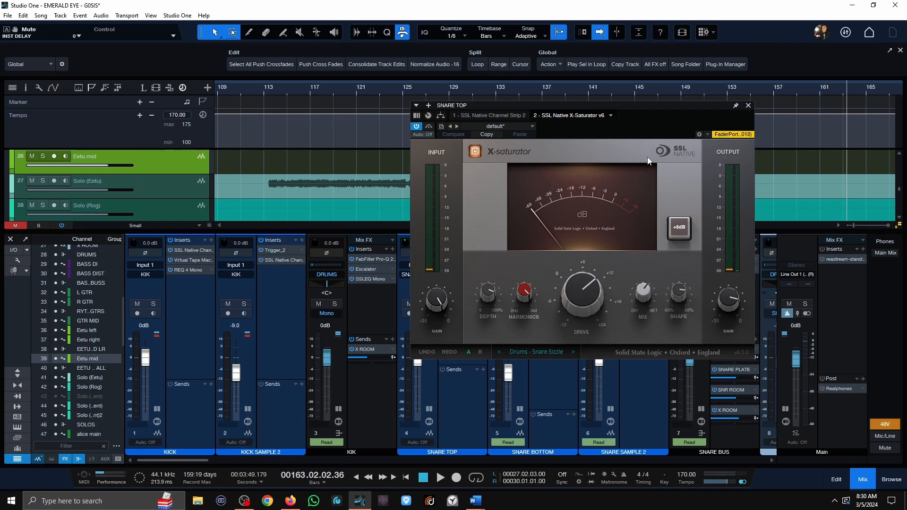
# Solo SNARE TOP and play it from the end of bar 94 with its SSL Native X-Saturator bypassed.
pyautogui.moveTo(662, 116); pyautogui.dragTo(740, 127)
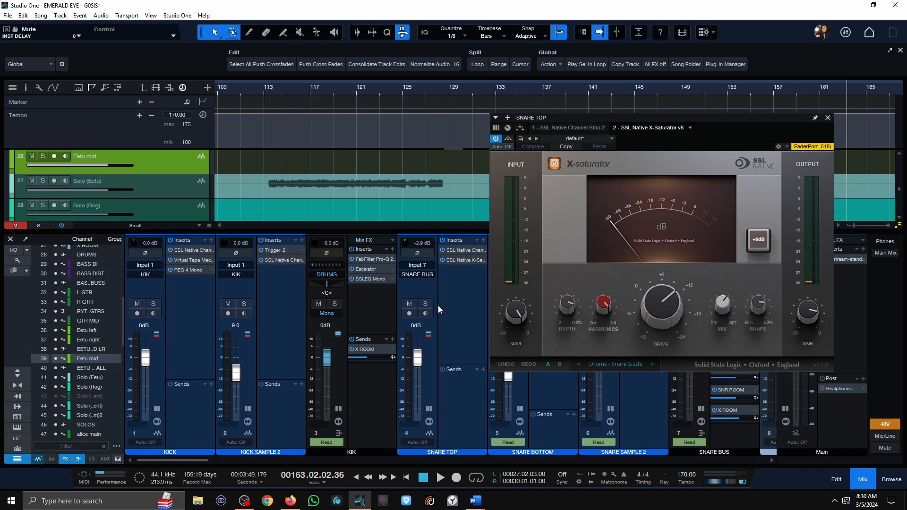
pyautogui.click(426, 304)
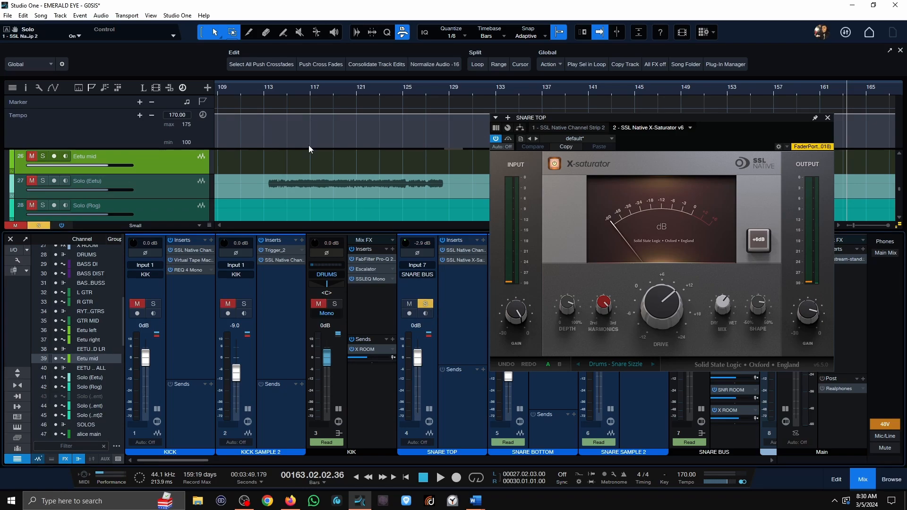
pyautogui.scroll(10, 266, 185)
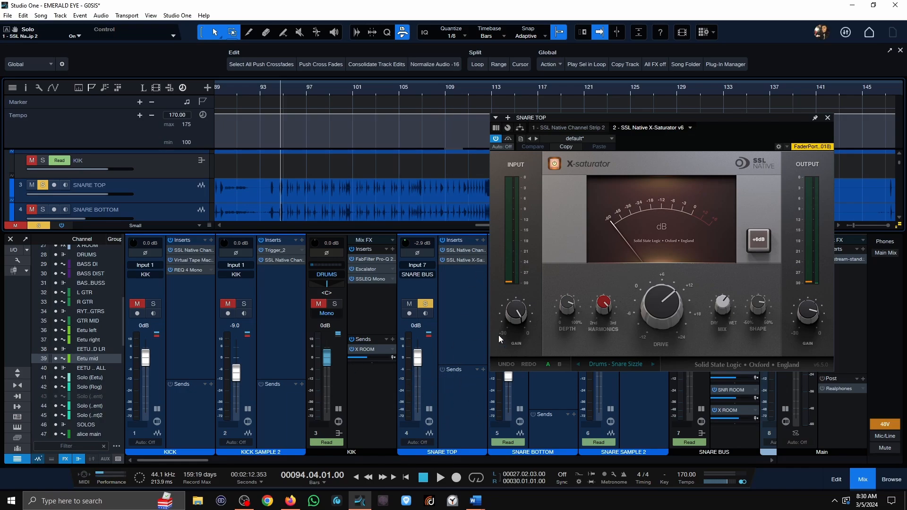
pyautogui.click(554, 163)
pyautogui.press('space')
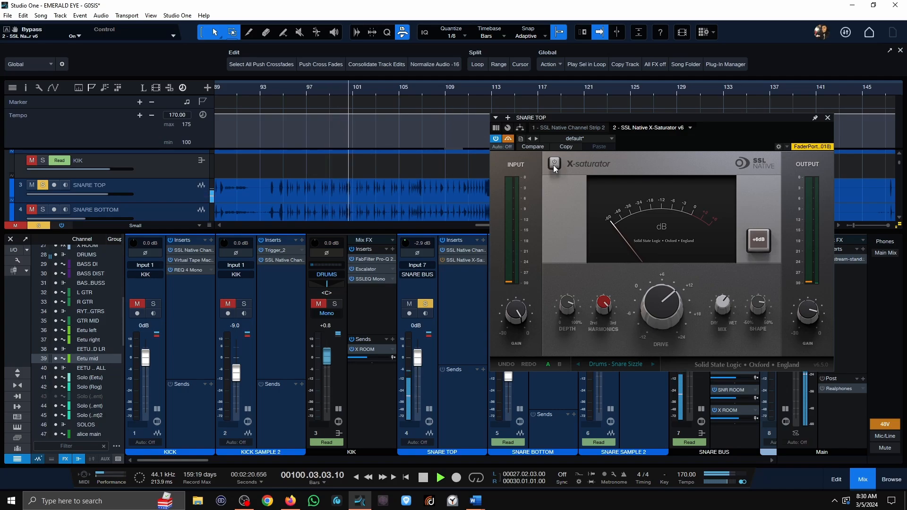
# Re-enable the X-Saturator on the soloed SNARE TOP to compare its sound during playback, and stop playback.
pyautogui.click(554, 164)
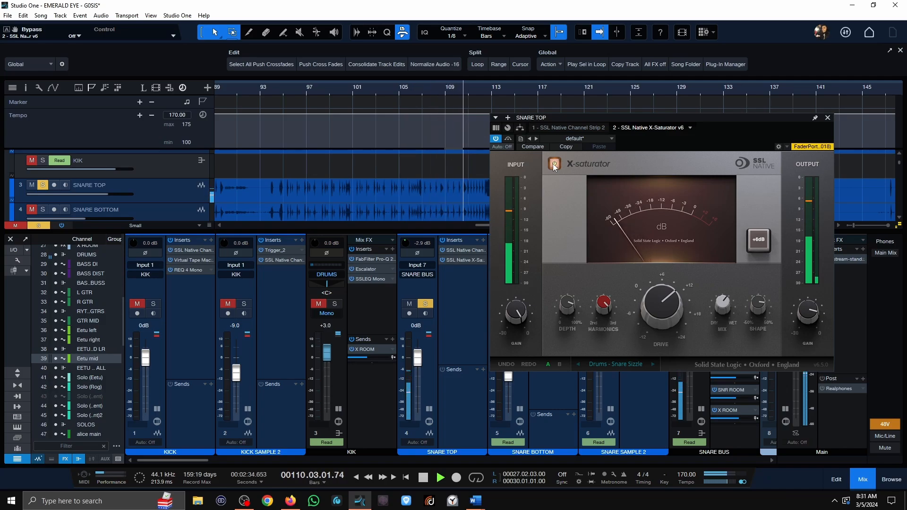
pyautogui.press('space')
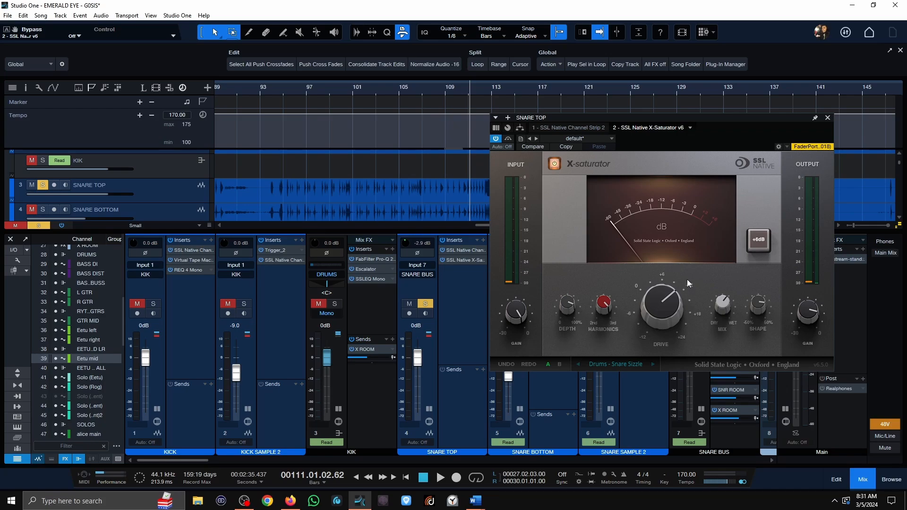
# Unsolo SNARE TOP and play the full mix from the end of bar 94 with its X-Saturator bypassed.
pyautogui.moveTo(681, 285)
pyautogui.click(426, 304)
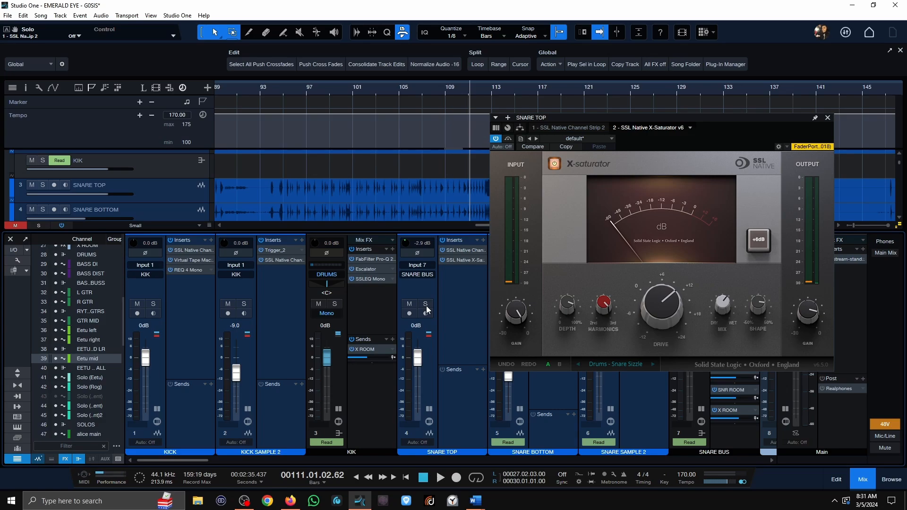
pyautogui.click(281, 90)
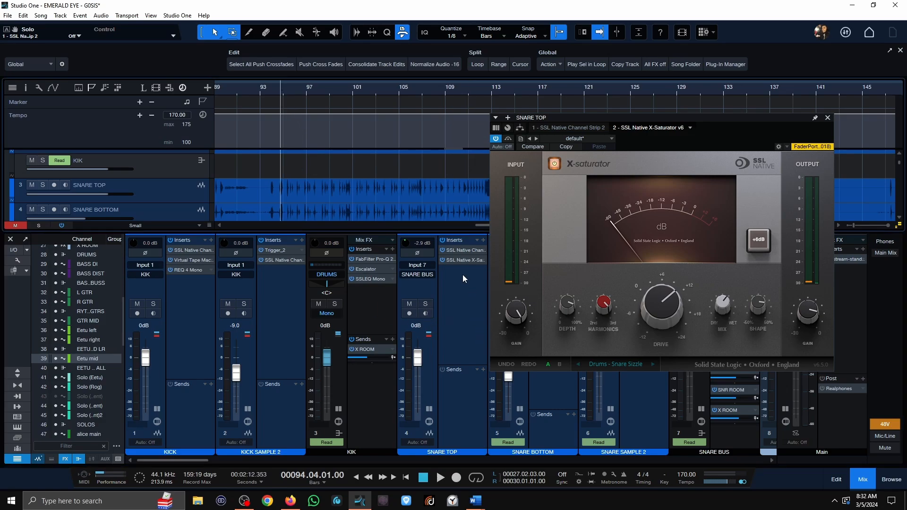
pyautogui.click(555, 164)
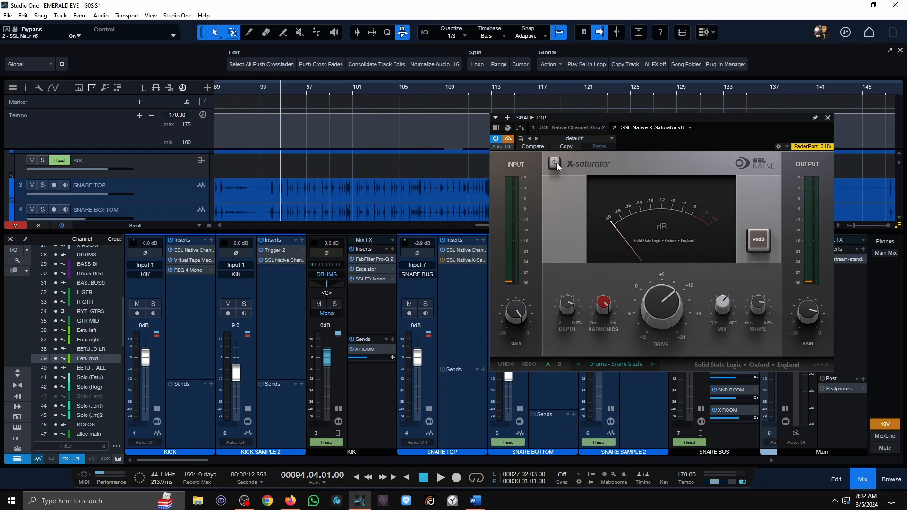
pyautogui.press('space')
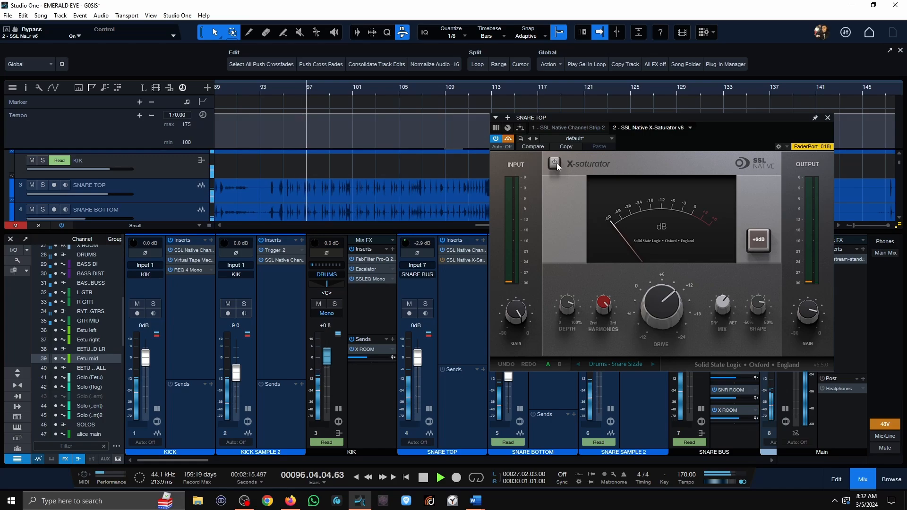
# Toggle the SNARE TOP X-Saturator on and off to compare it in the full mix, leave it on and stop playback.
pyautogui.click(556, 163)
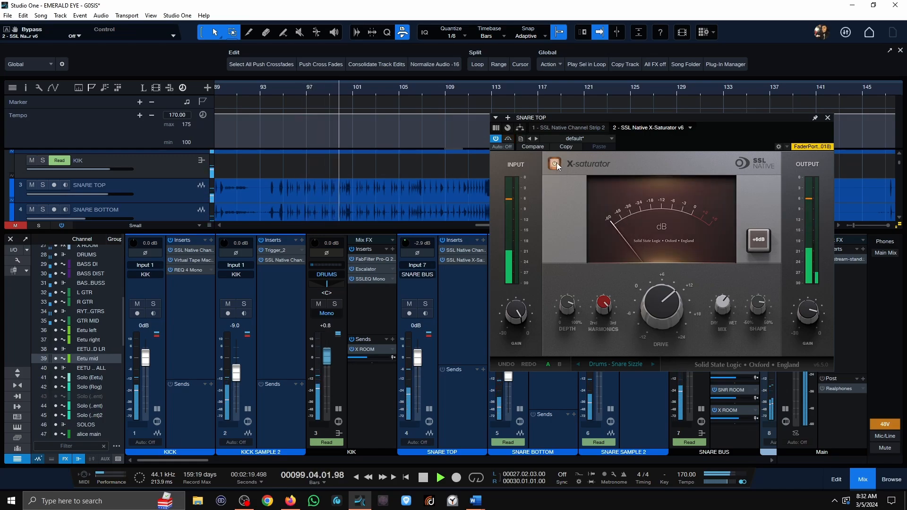
pyautogui.click(555, 163)
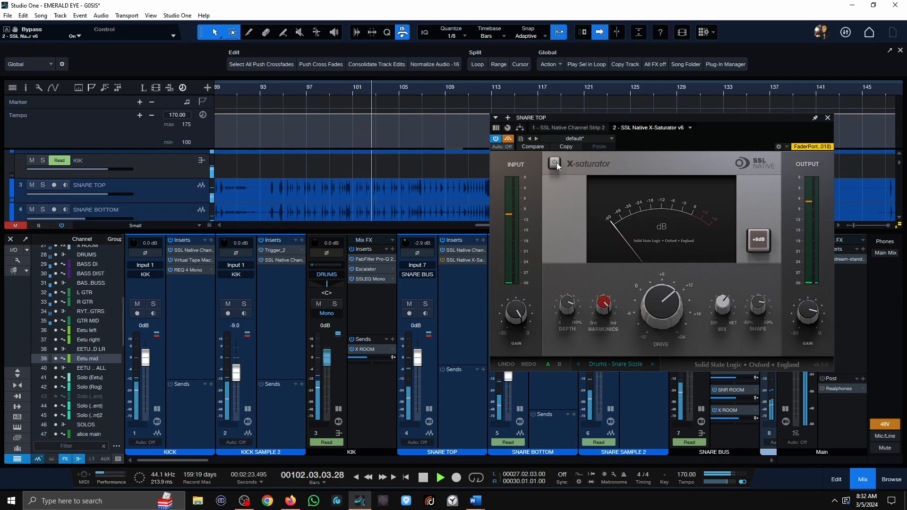
pyautogui.click(556, 163)
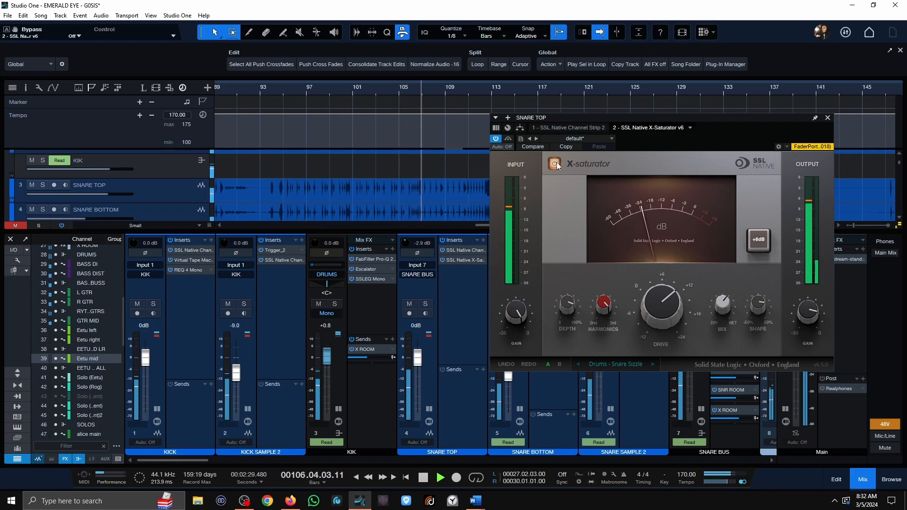
pyautogui.press('space')
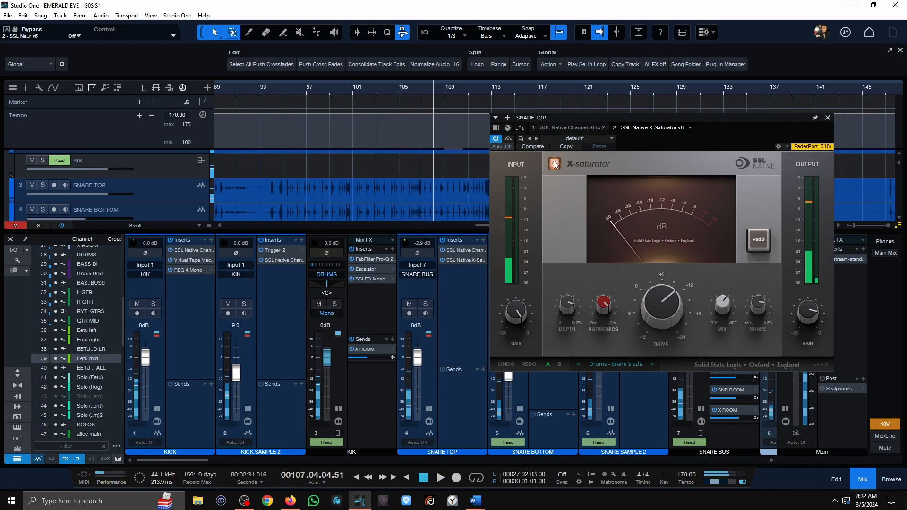